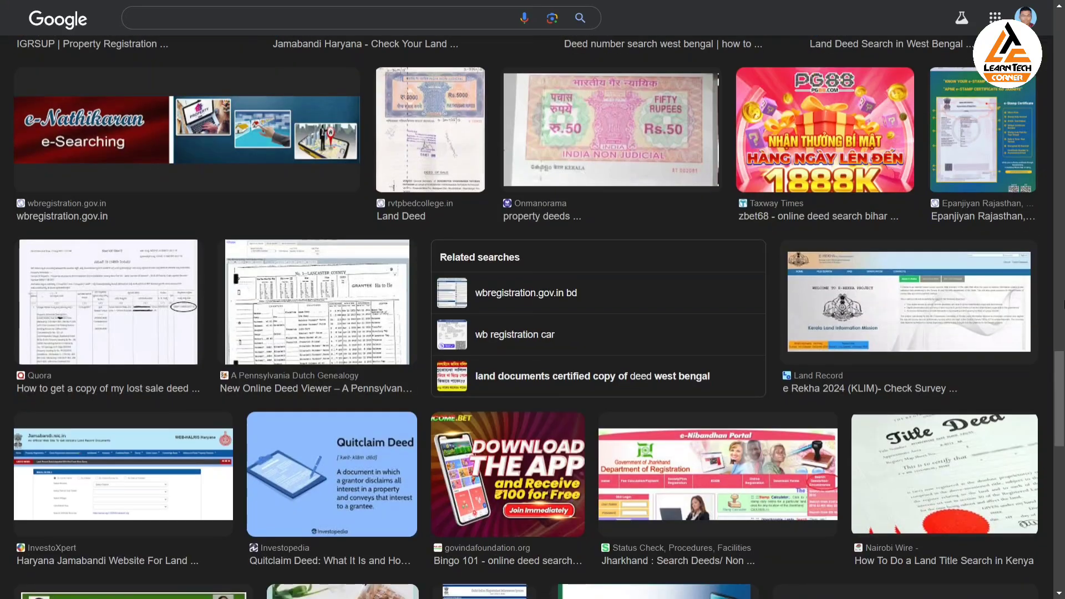
pyautogui.scroll(-7, 533, 316)
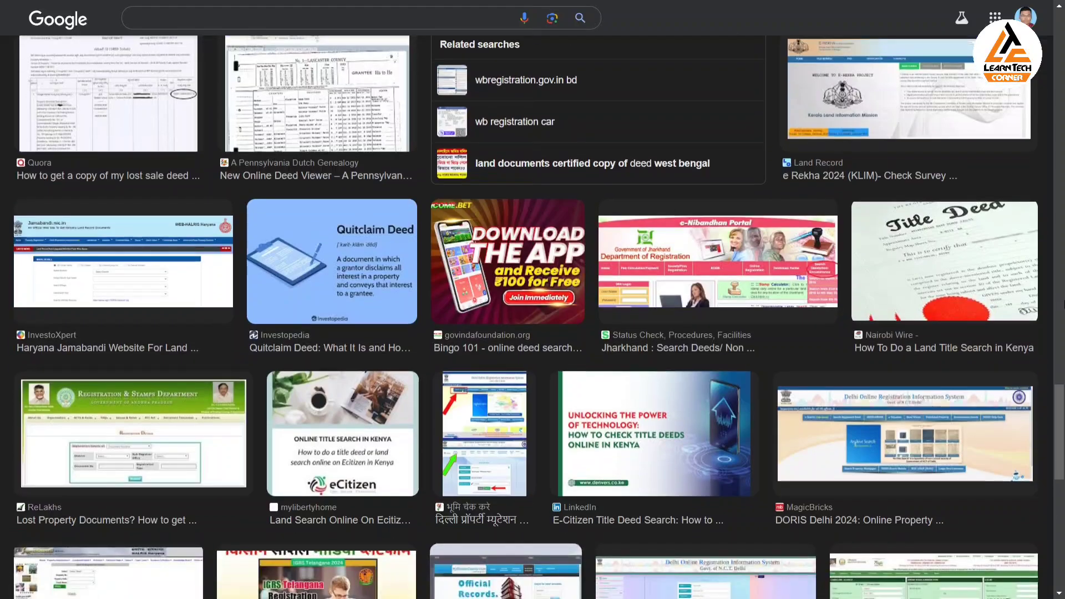
pyautogui.scroll(-4, 532, 316)
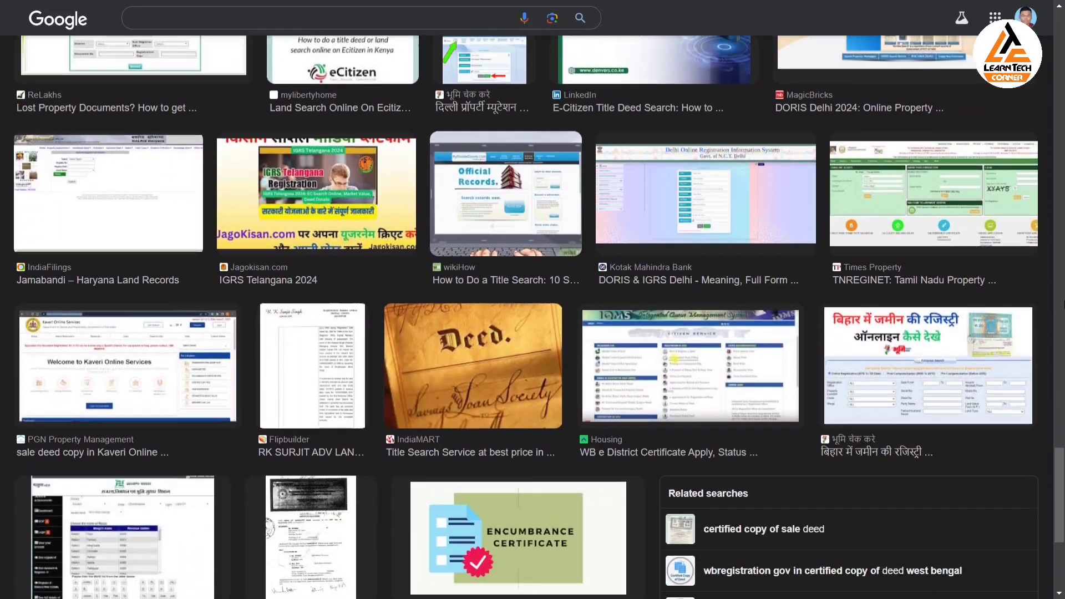
pyautogui.scroll(-5, 532, 316)
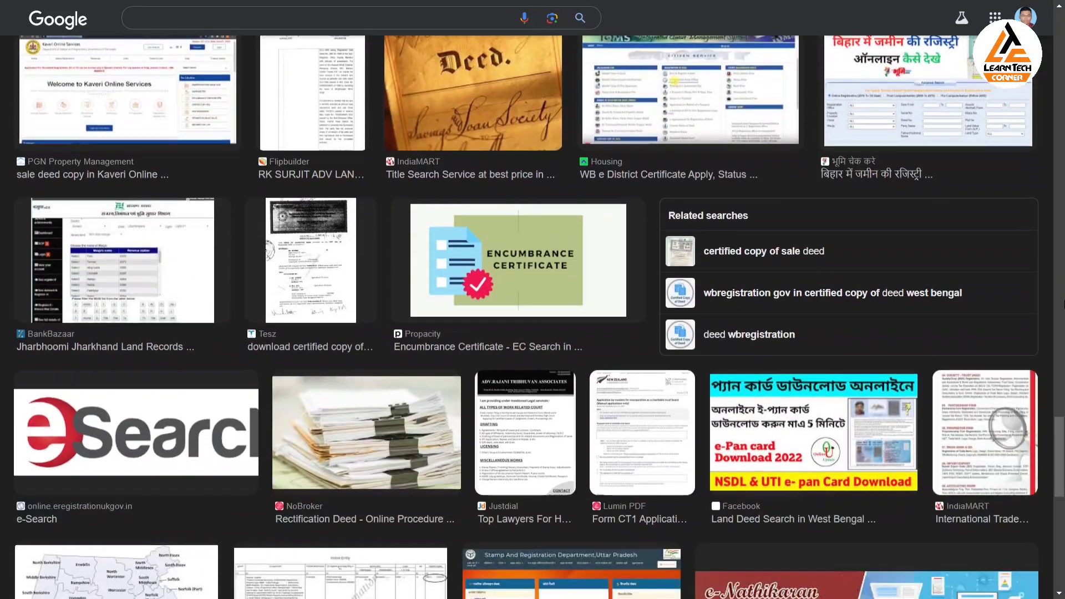
pyautogui.scroll(-6, 532, 316)
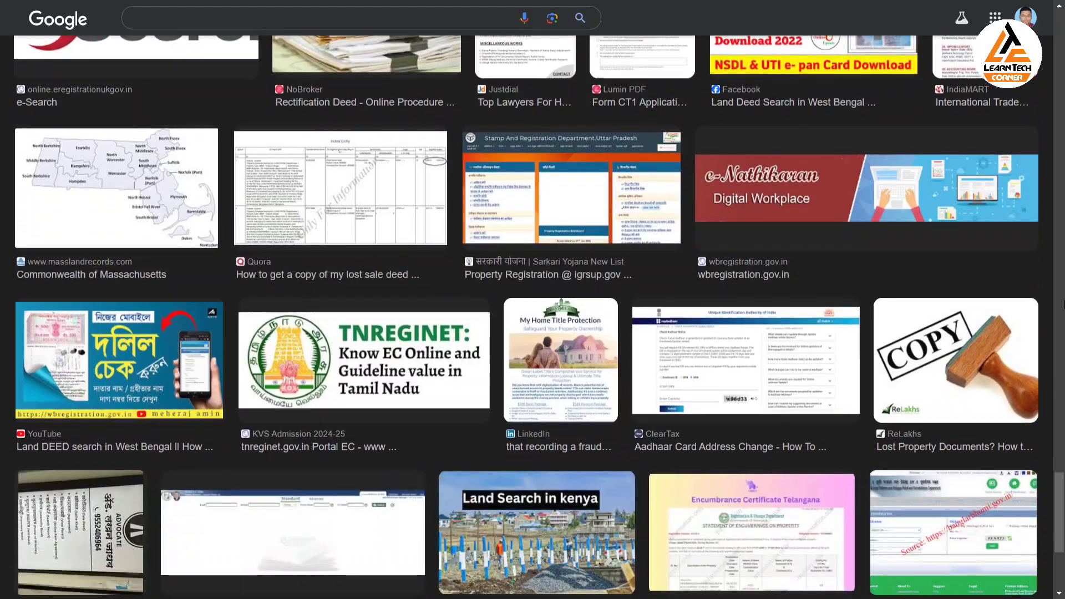
pyautogui.scroll(20, 532, 317)
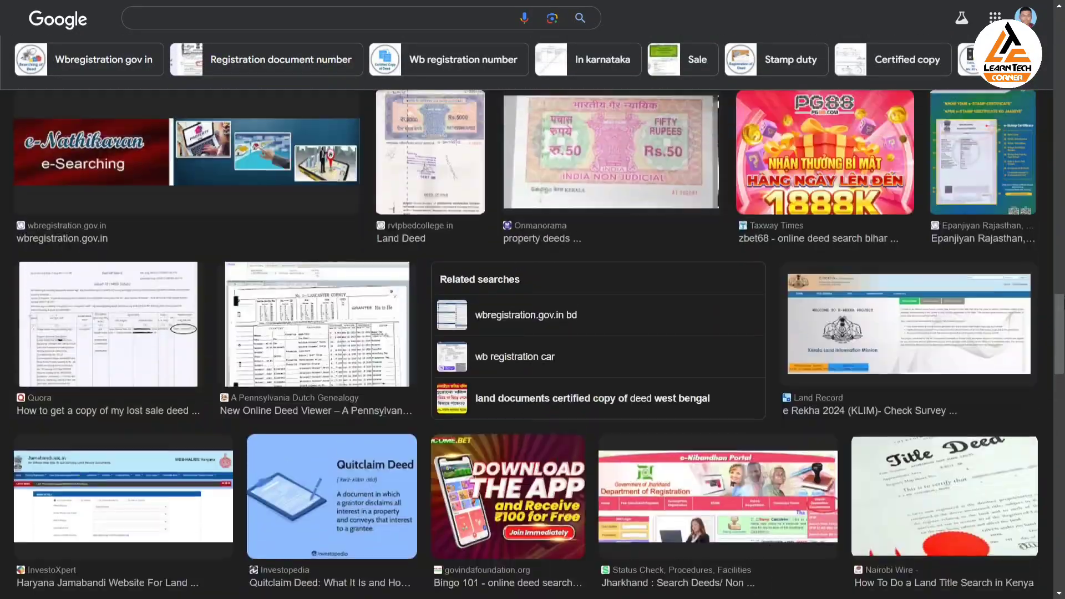
pyautogui.scroll(20, 526, 344)
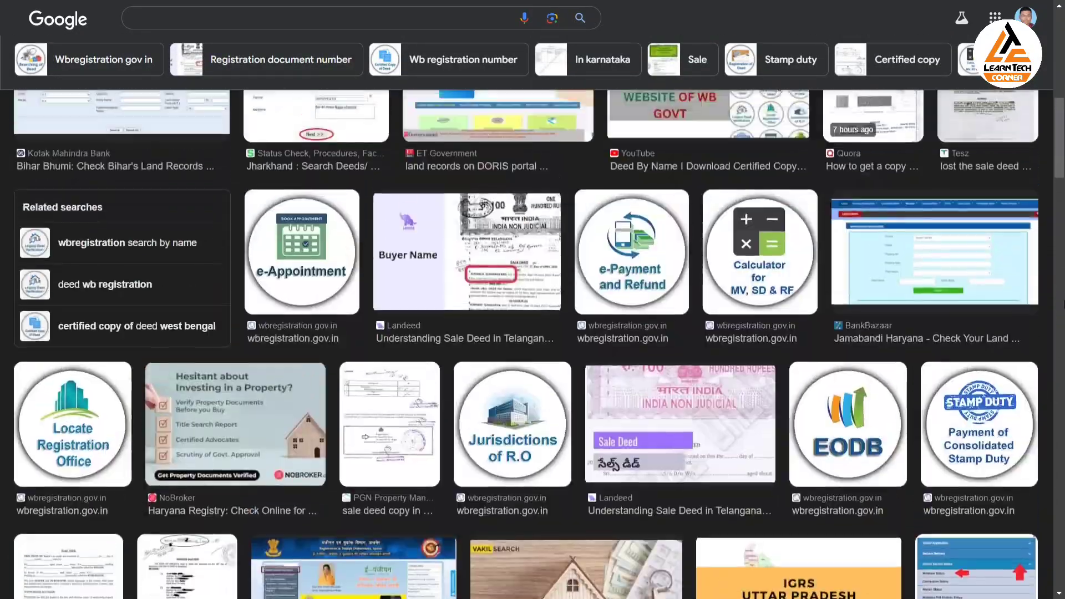
pyautogui.scroll(10, 526, 344)
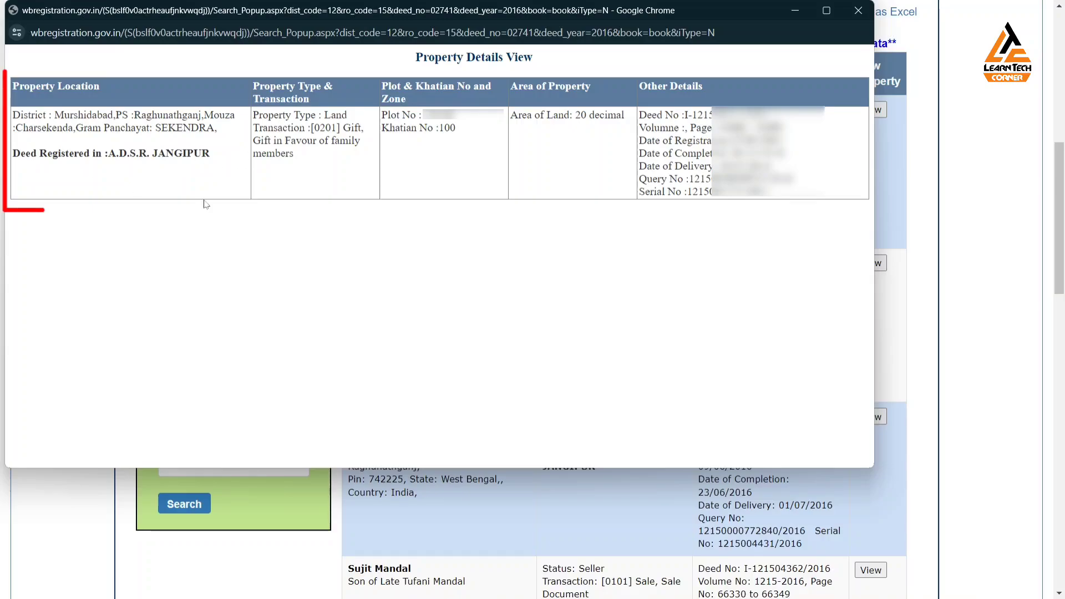
pyautogui.moveTo(411, 51); pyautogui.dragTo(553, 72)
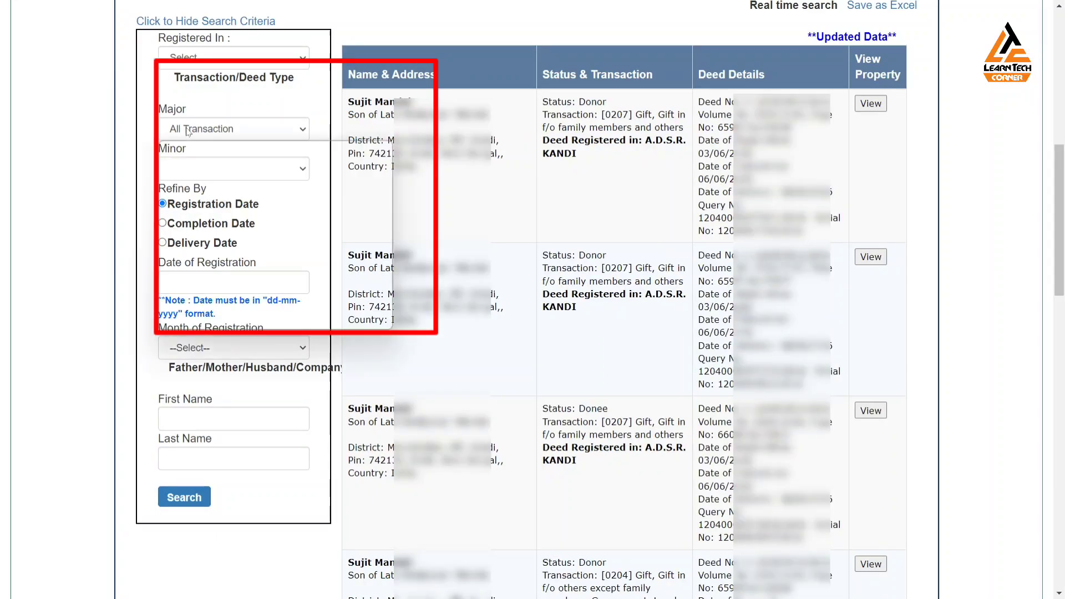
pyautogui.click(182, 128)
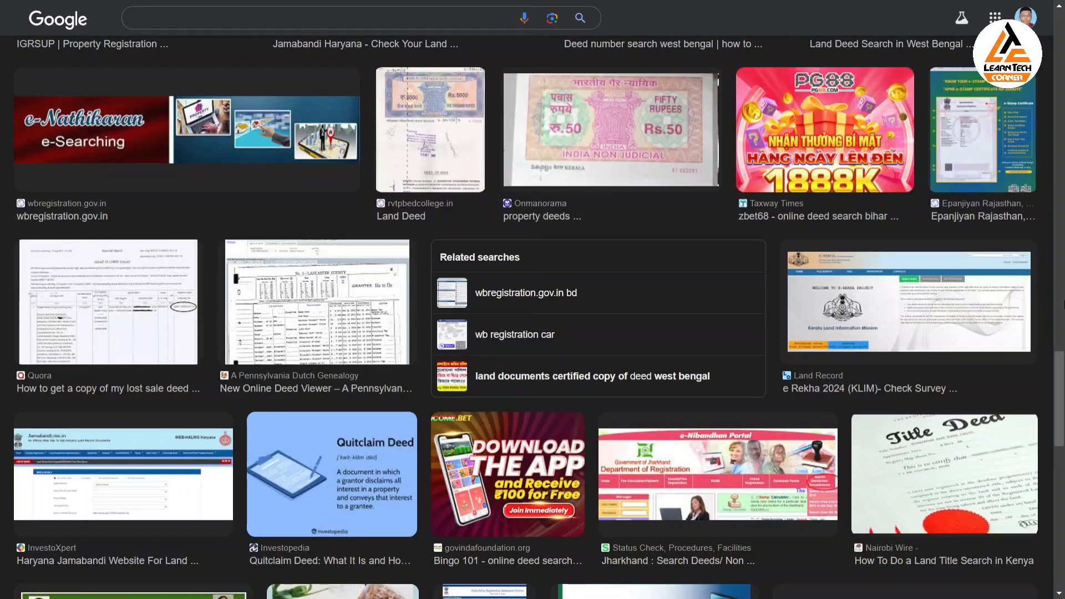
pyautogui.scroll(-9, 532, 316)
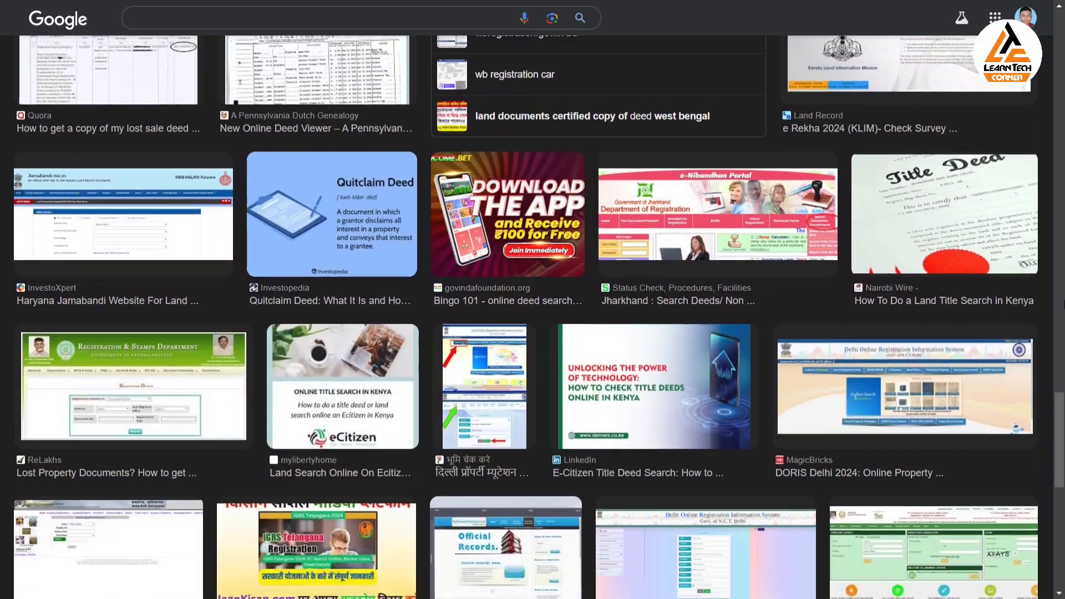
pyautogui.scroll(-5, 533, 316)
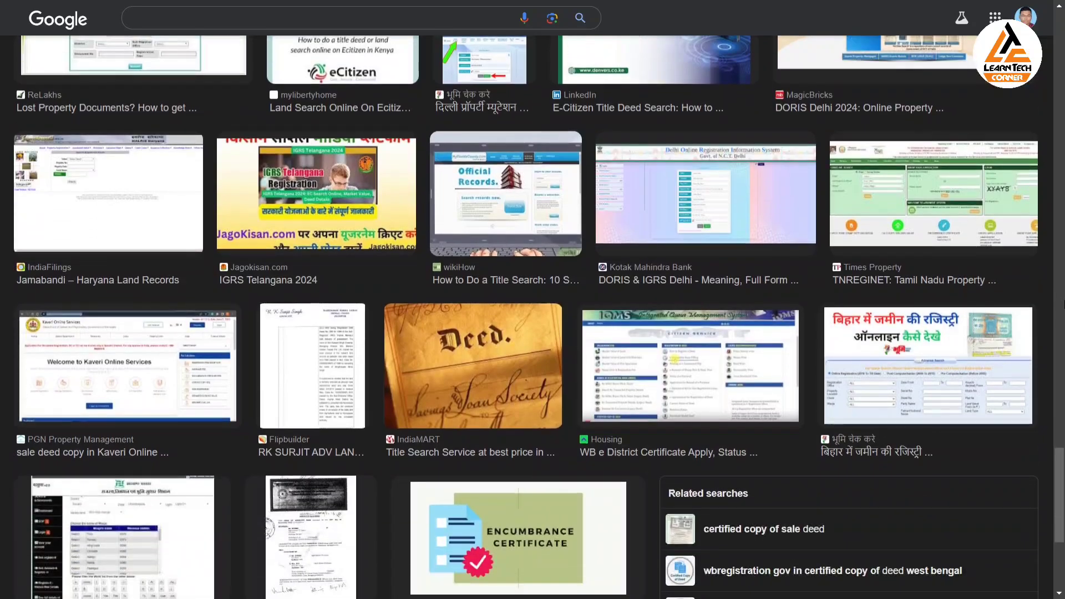
pyautogui.scroll(-6, 533, 317)
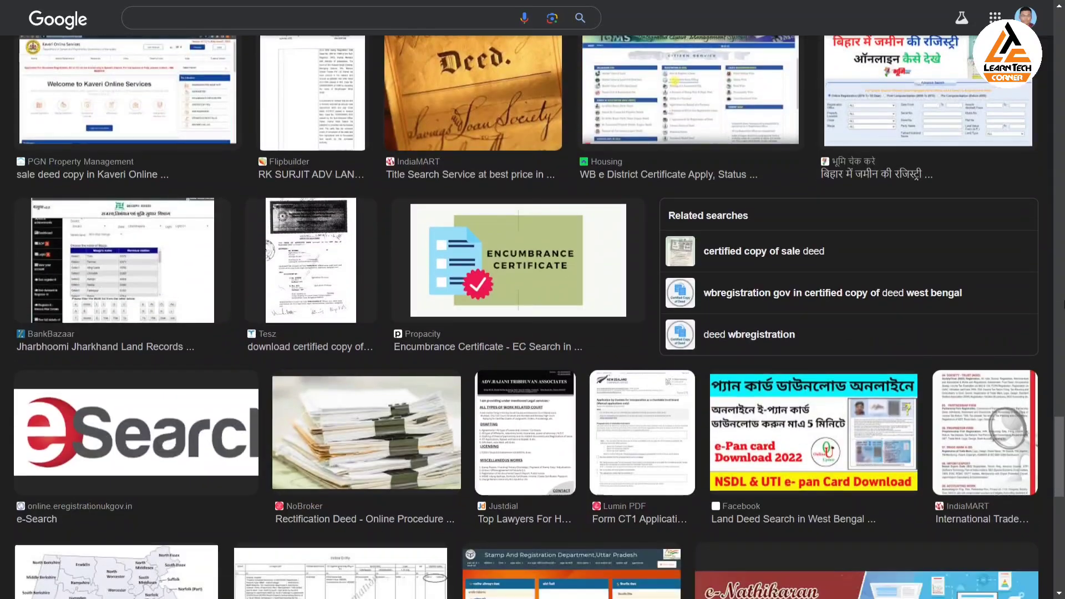
pyautogui.scroll(-4, 532, 316)
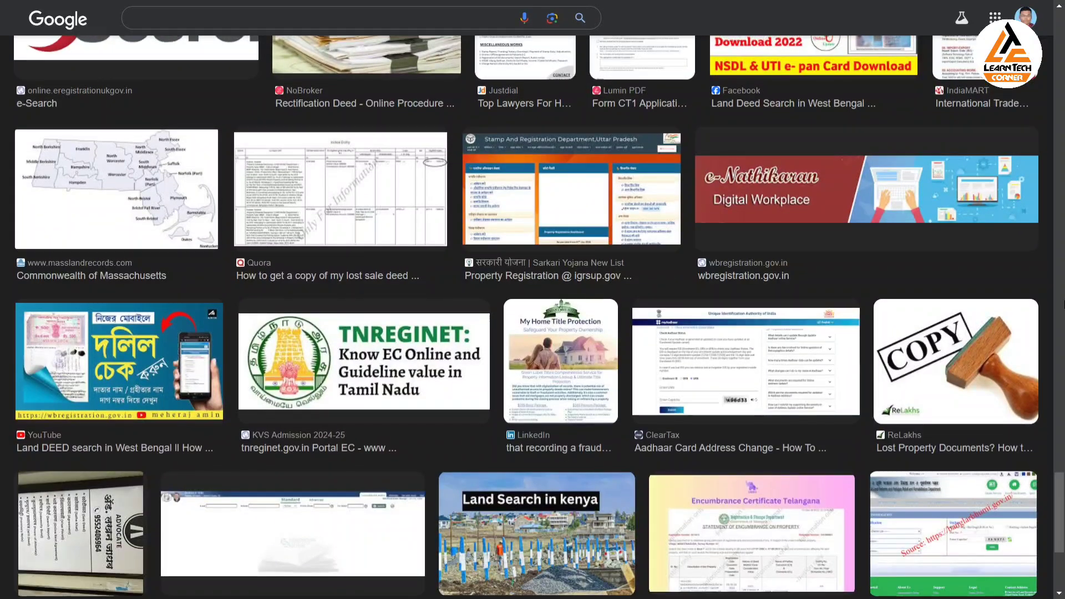
pyautogui.scroll(12, 533, 316)
pyautogui.scroll(20, 1064, 304)
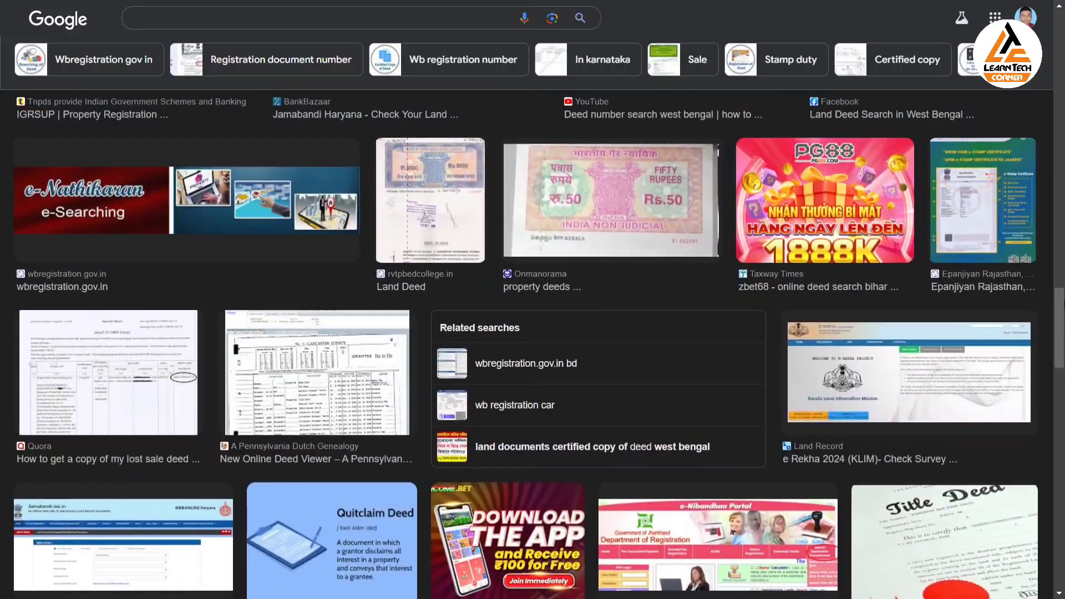
pyautogui.scroll(15, 532, 344)
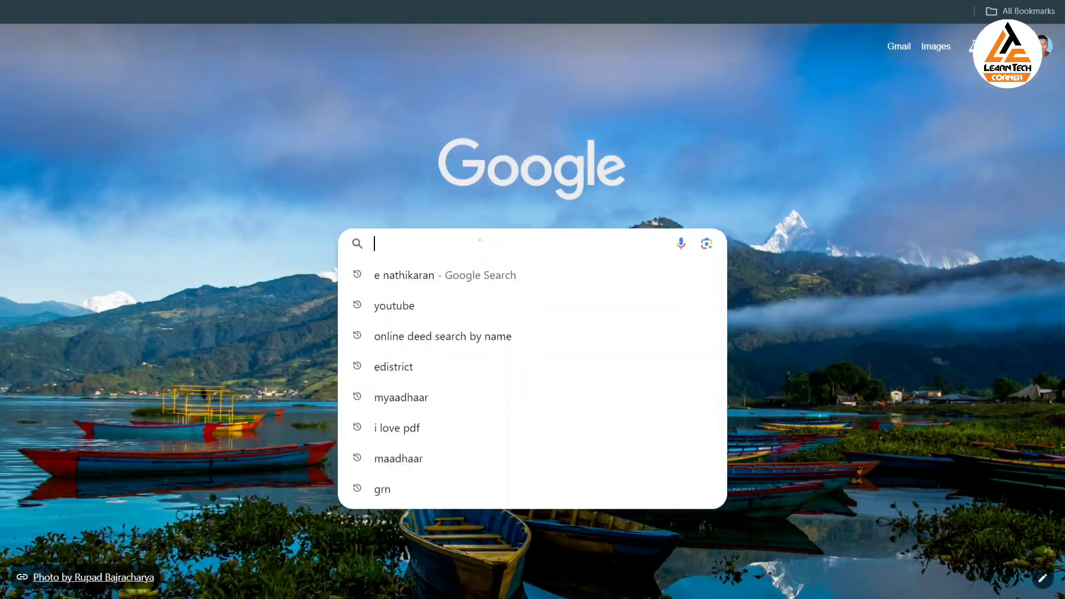
# Search Google for "wb registration" and open the West Bengal Registration website from the results.
pyautogui.click(478, 240)
pyautogui.write('wb r')
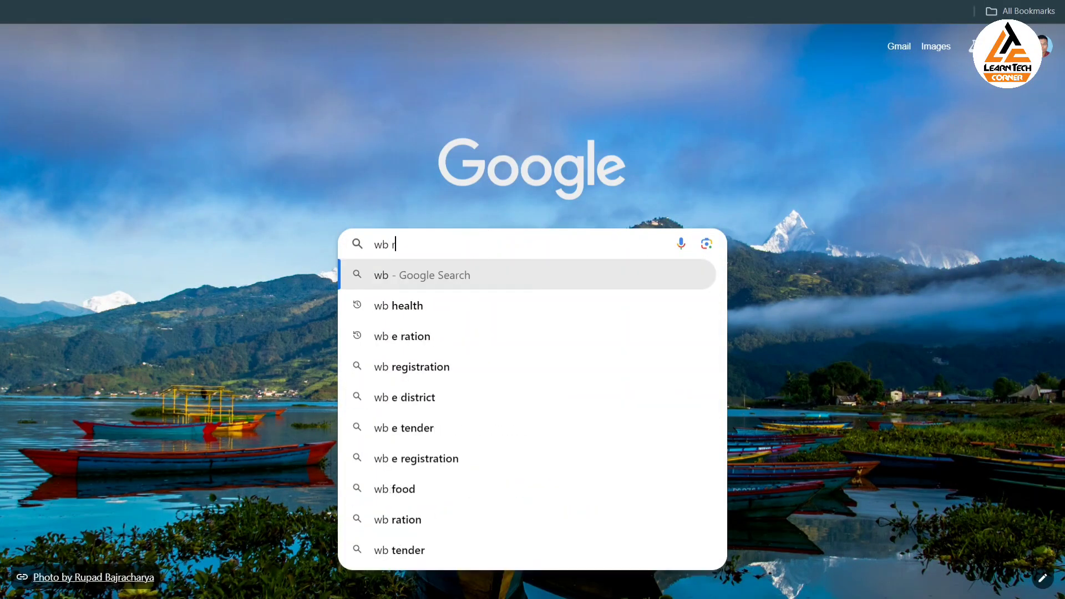
pyautogui.write('egis')
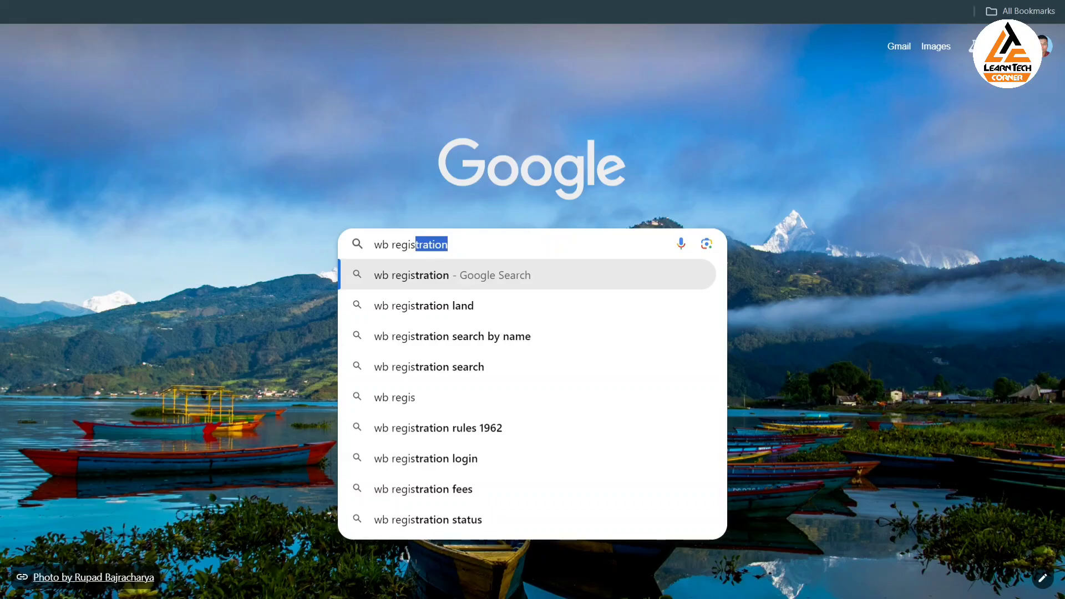
pyautogui.write('tration')
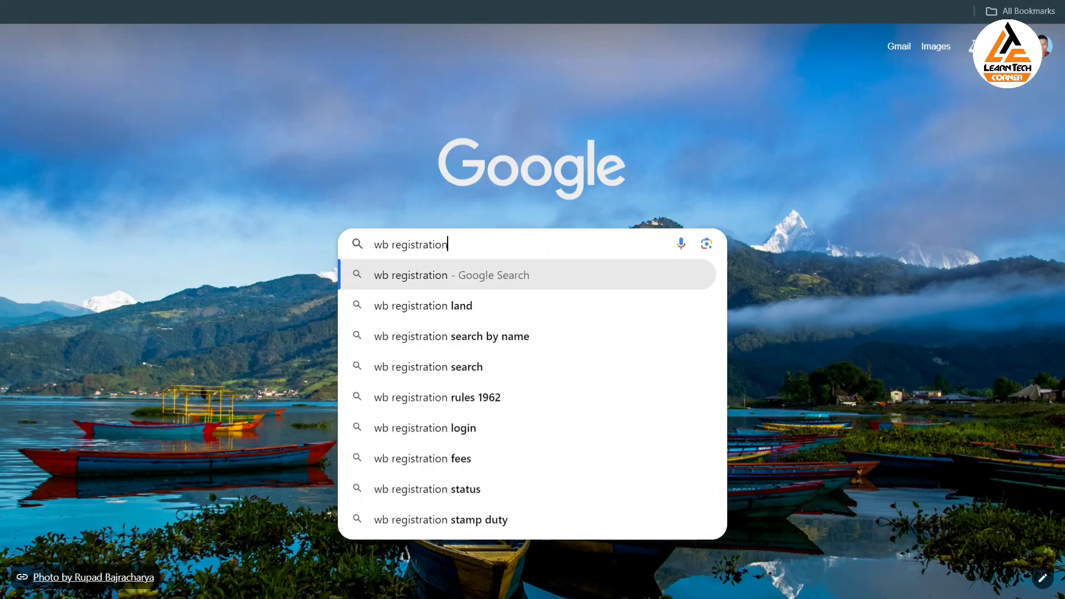
pyautogui.press('Return')
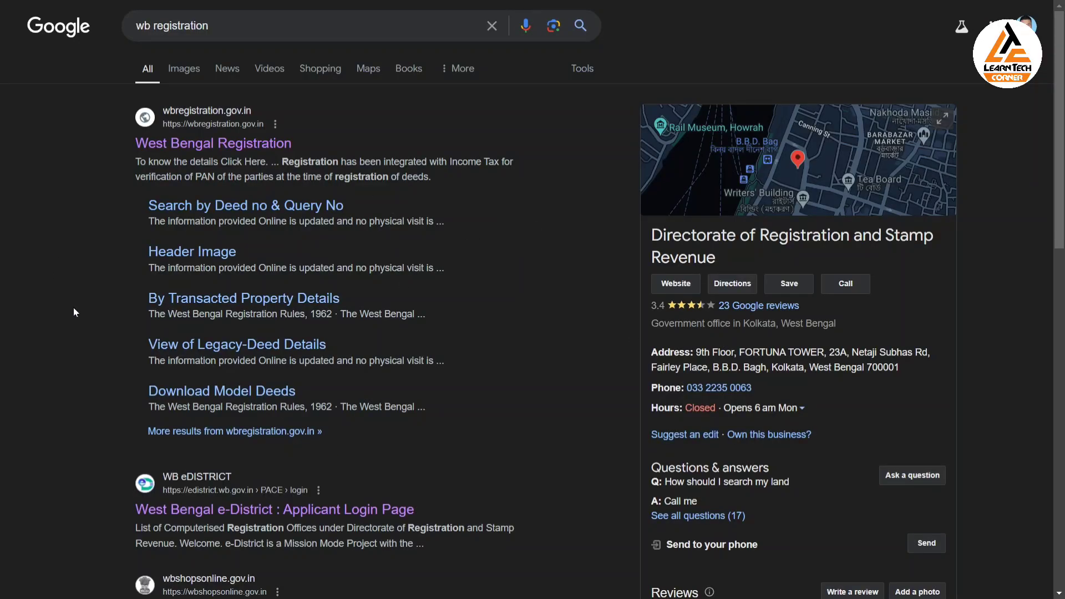
pyautogui.tripleClick(150, 25)
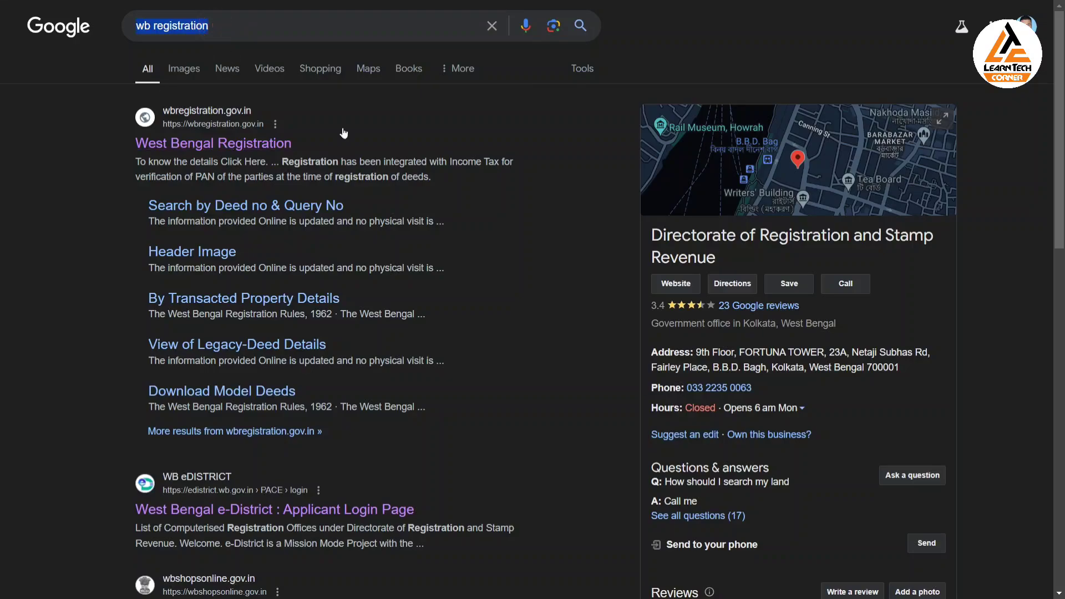
pyautogui.click(226, 143)
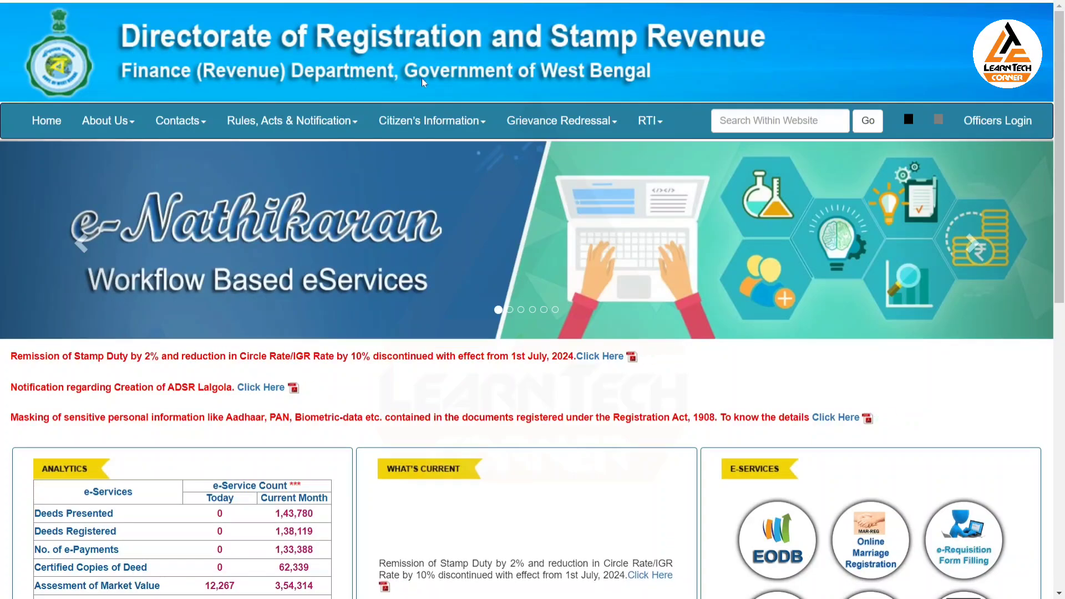
# Open the Searching of Deed e-service and choose the search by seller, buyer or party name.
pyautogui.click(292, 120)
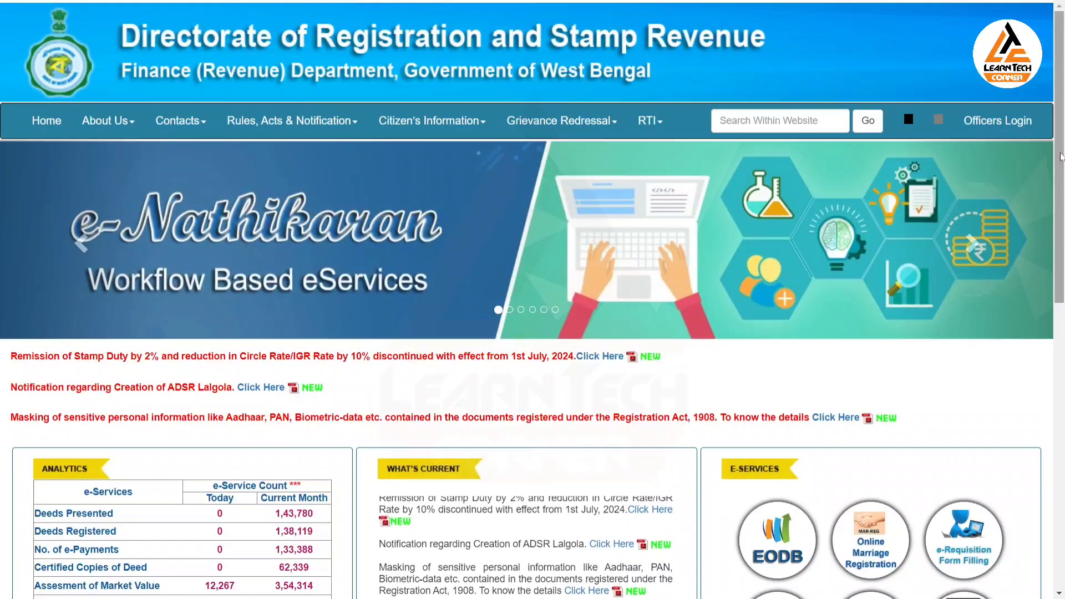
pyautogui.moveTo(1061, 157); pyautogui.dragTo(1062, 370)
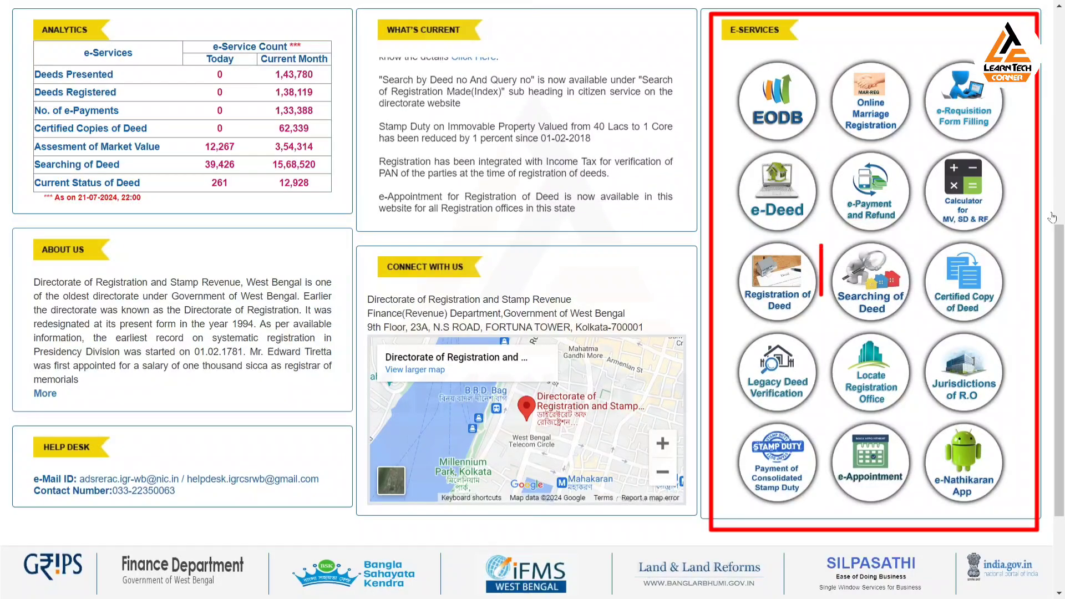
pyautogui.click(872, 305)
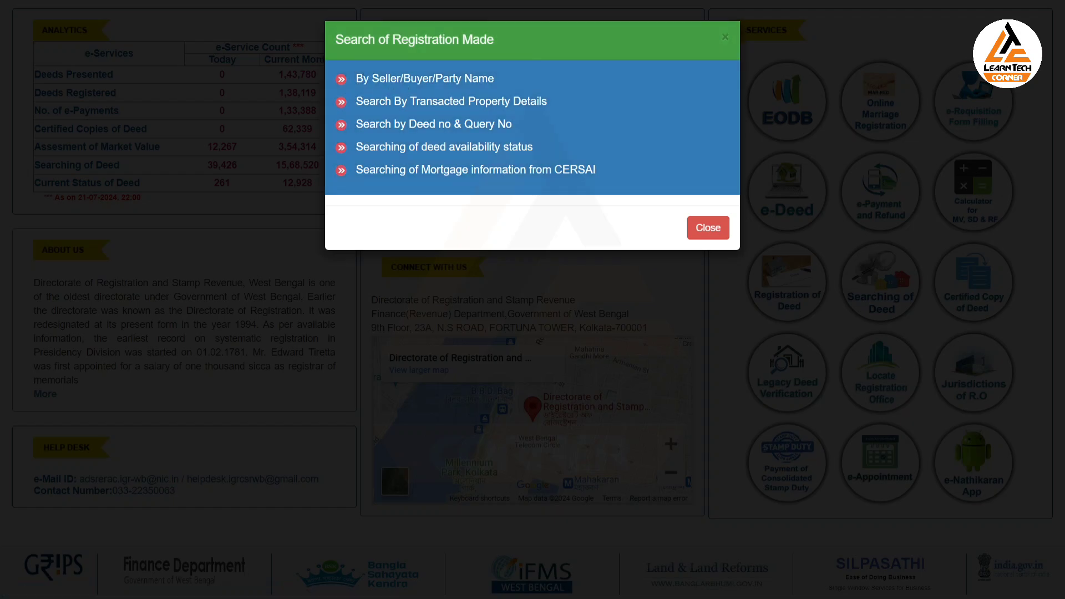
pyautogui.moveTo(505, 46); pyautogui.dragTo(334, 40)
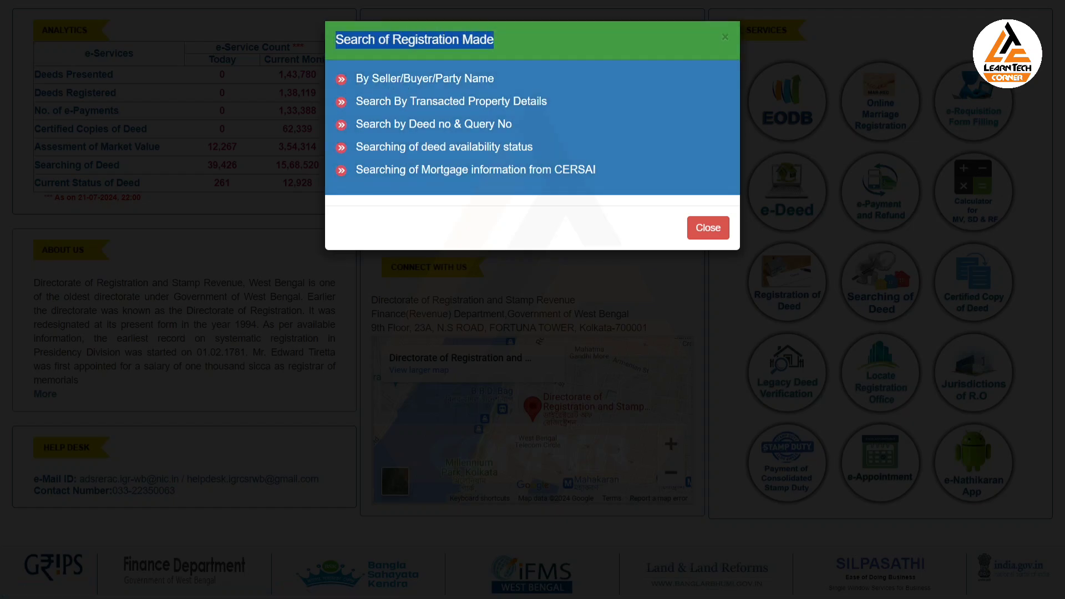
pyautogui.click(541, 47)
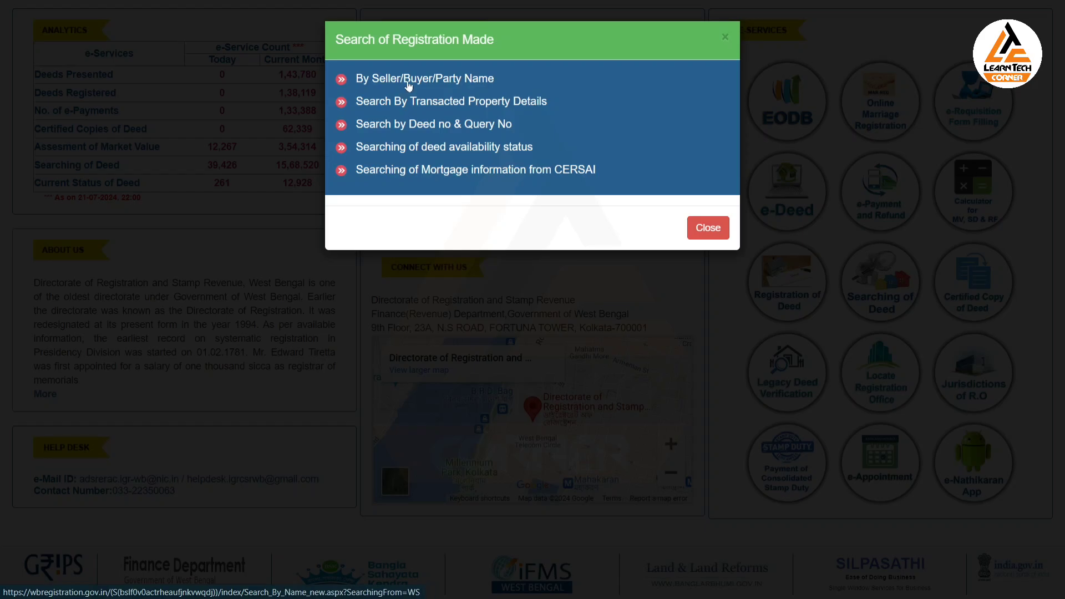
pyautogui.click(408, 82)
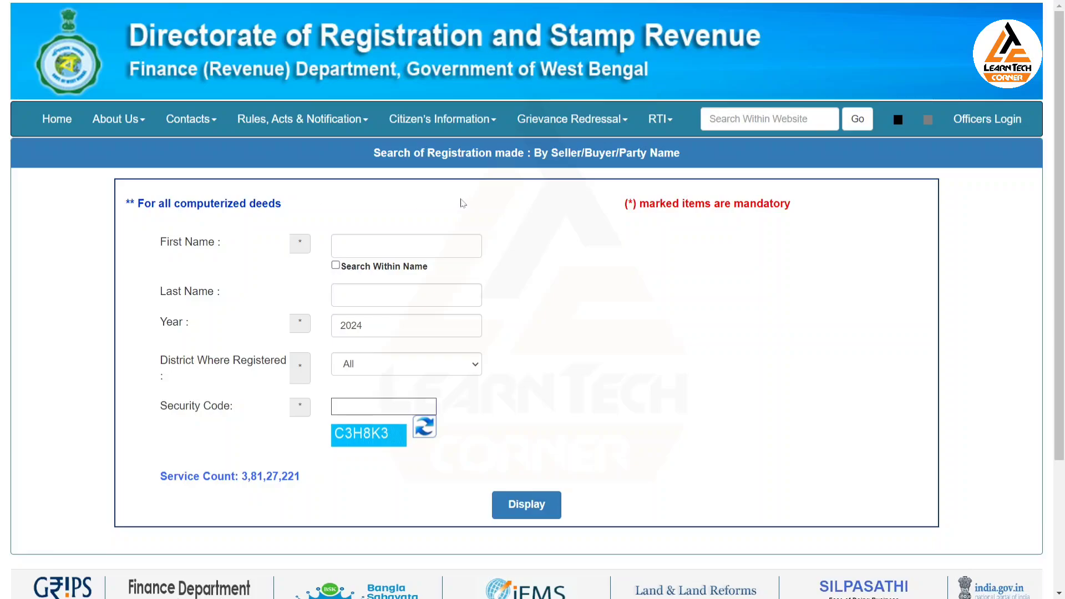
# Enter the party's first name and last name in the search form and enable Search Within Name.
pyautogui.moveTo(138, 202); pyautogui.dragTo(287, 204)
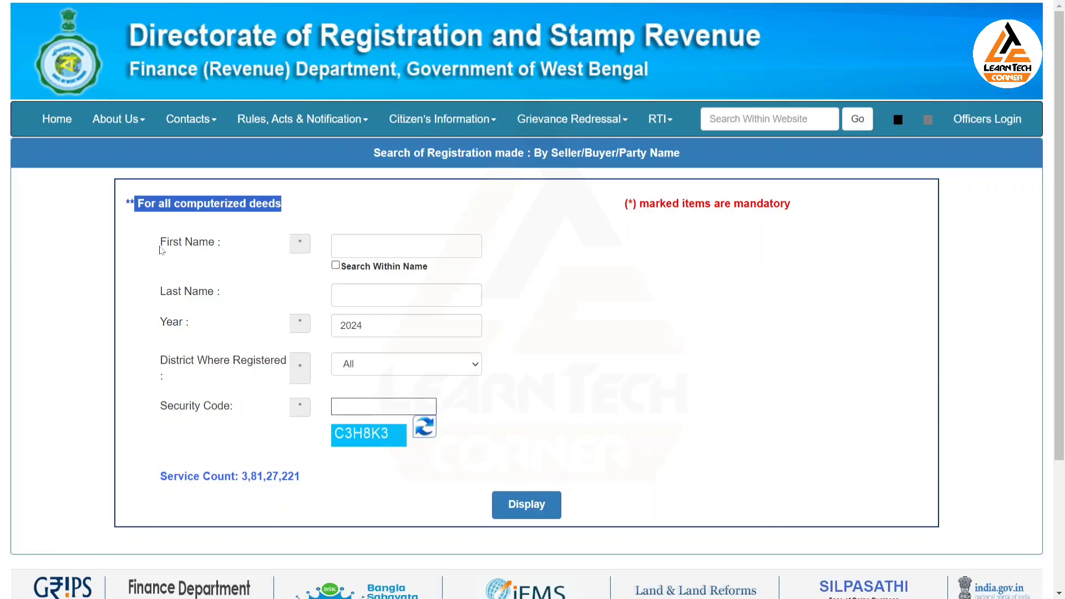
pyautogui.moveTo(159, 240); pyautogui.dragTo(230, 251)
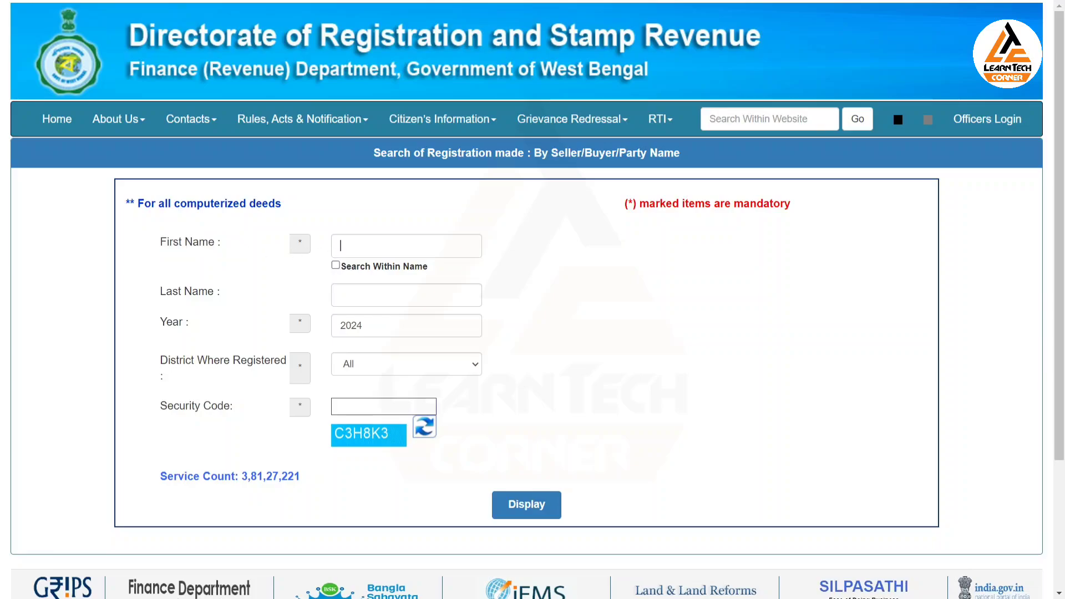
pyautogui.click(352, 247)
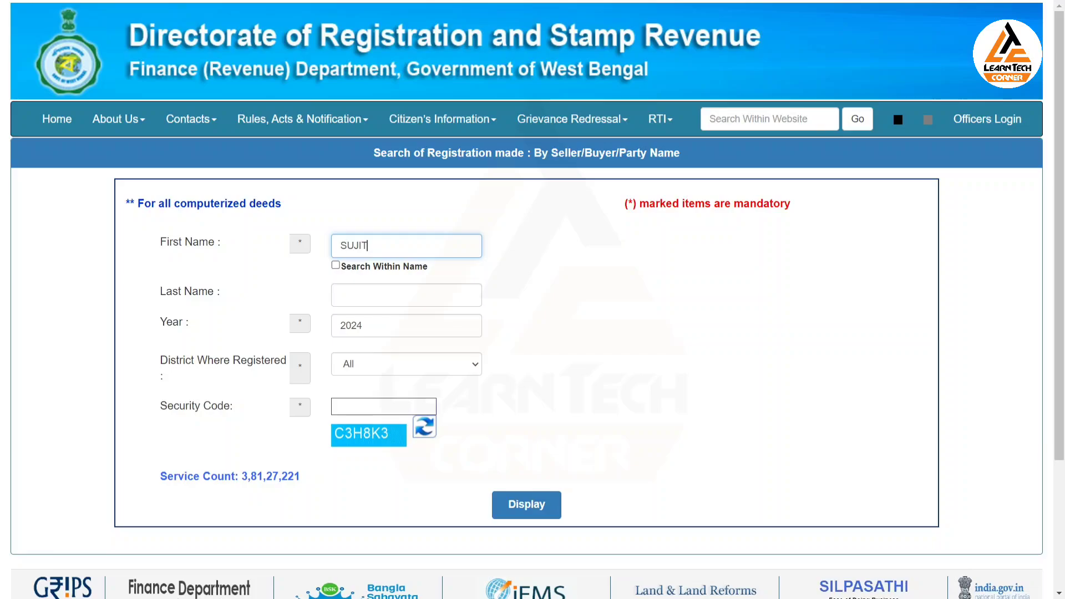
pyautogui.press('Tab')
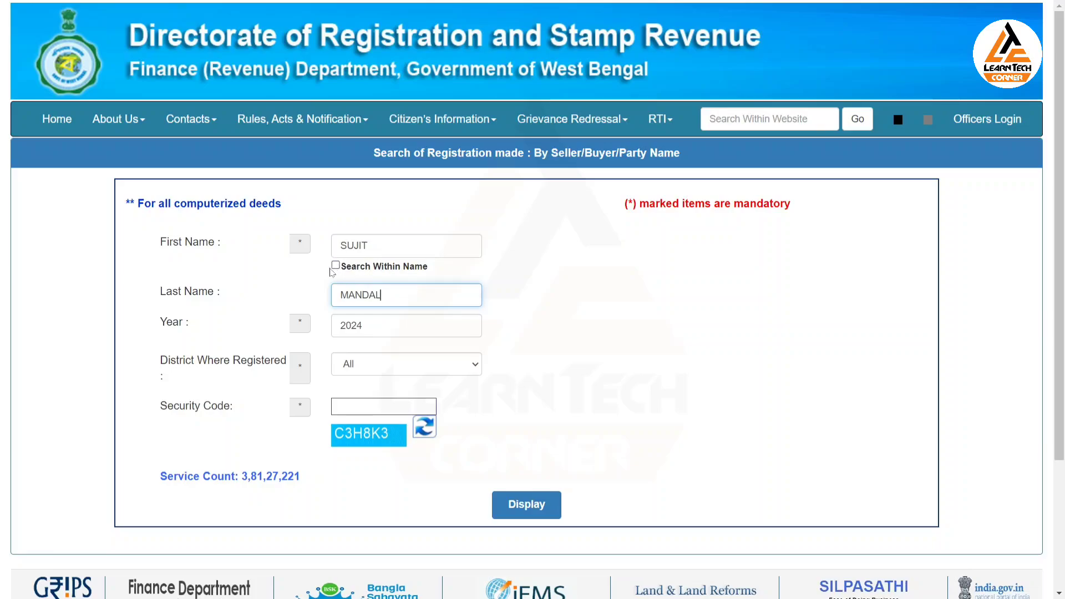
pyautogui.click(337, 265)
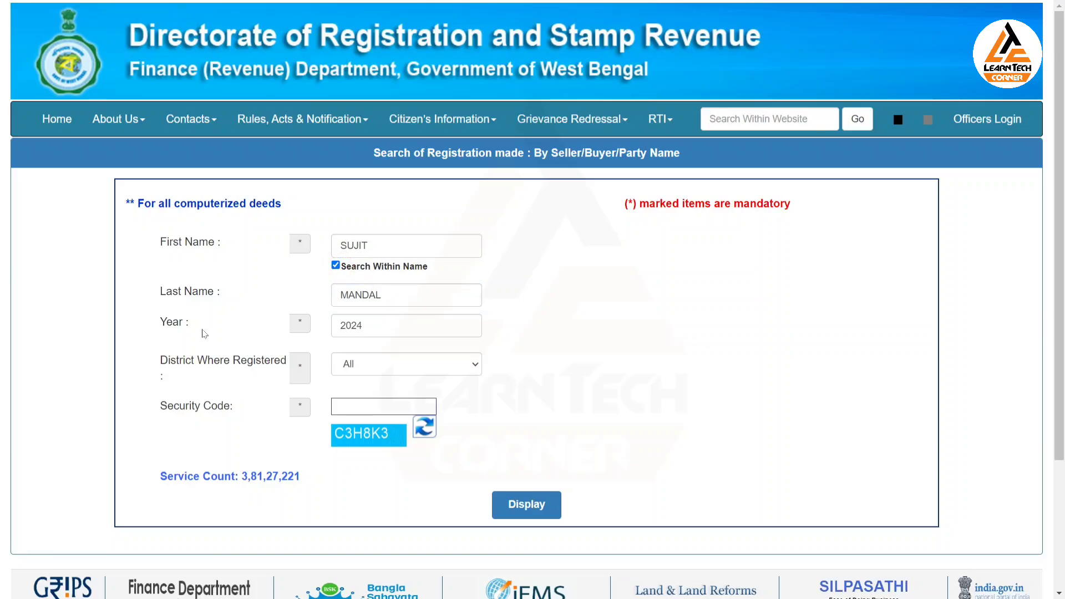
# Set the registration year in the deed search form to 2016.
pyautogui.moveTo(162, 320); pyautogui.dragTo(222, 326)
pyautogui.click(222, 326)
pyautogui.click(383, 326)
pyautogui.press('BackSpace')
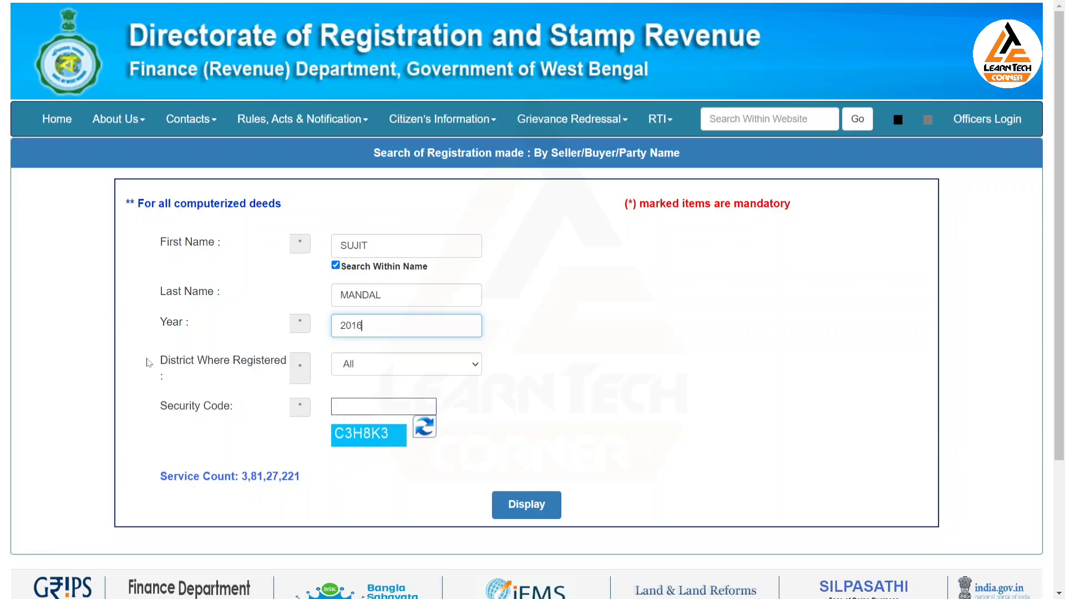
# Set the district where the deed was registered to Murshidabad in the search form.
pyautogui.moveTo(160, 360); pyautogui.dragTo(292, 373)
pyautogui.click(374, 371)
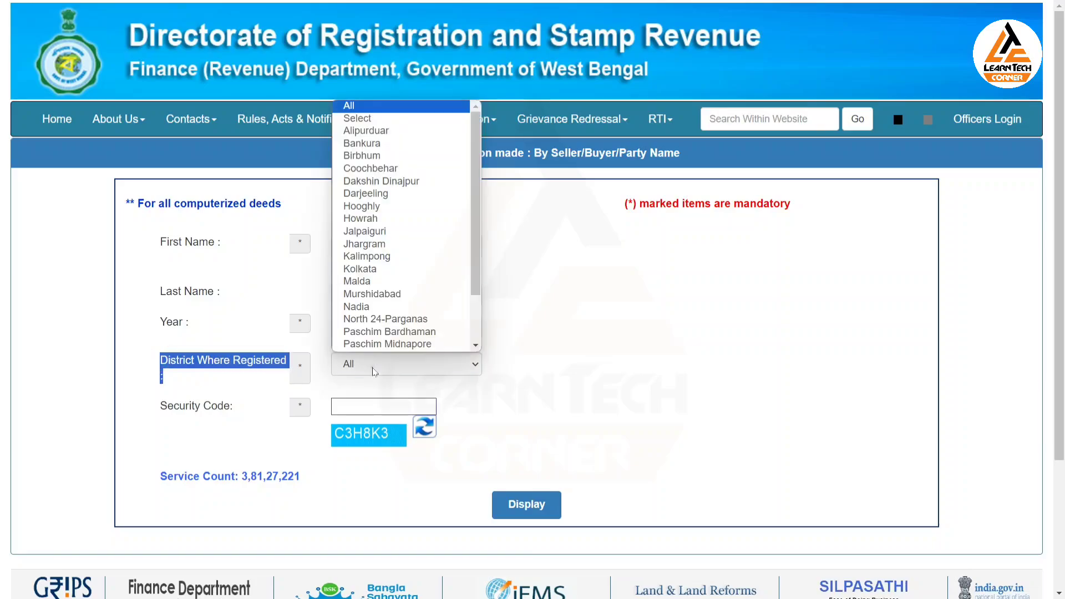
pyautogui.scroll(-3, 472, 196)
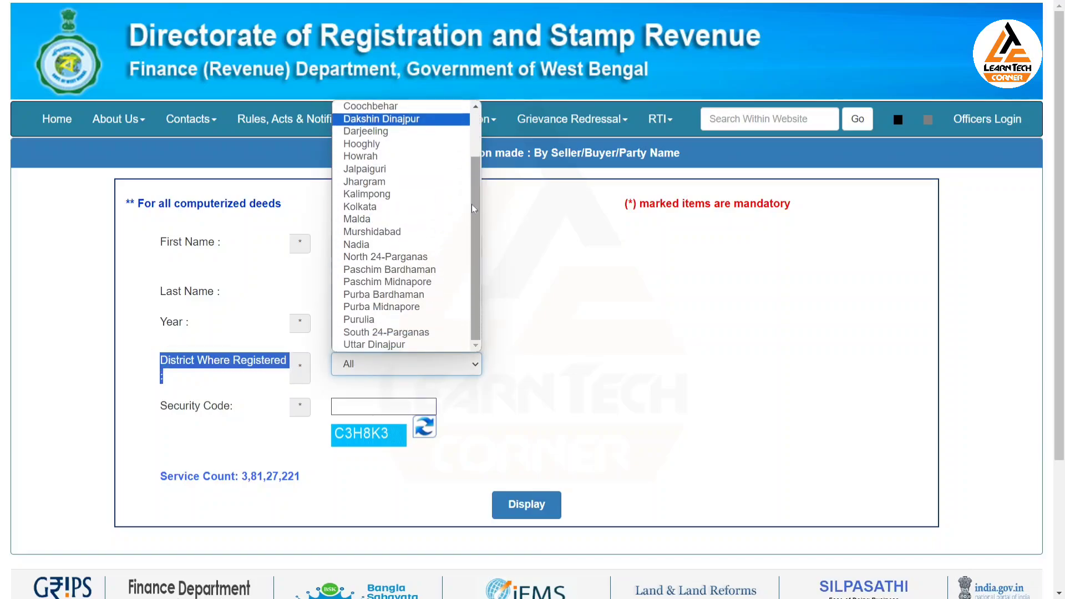
pyautogui.click(423, 239)
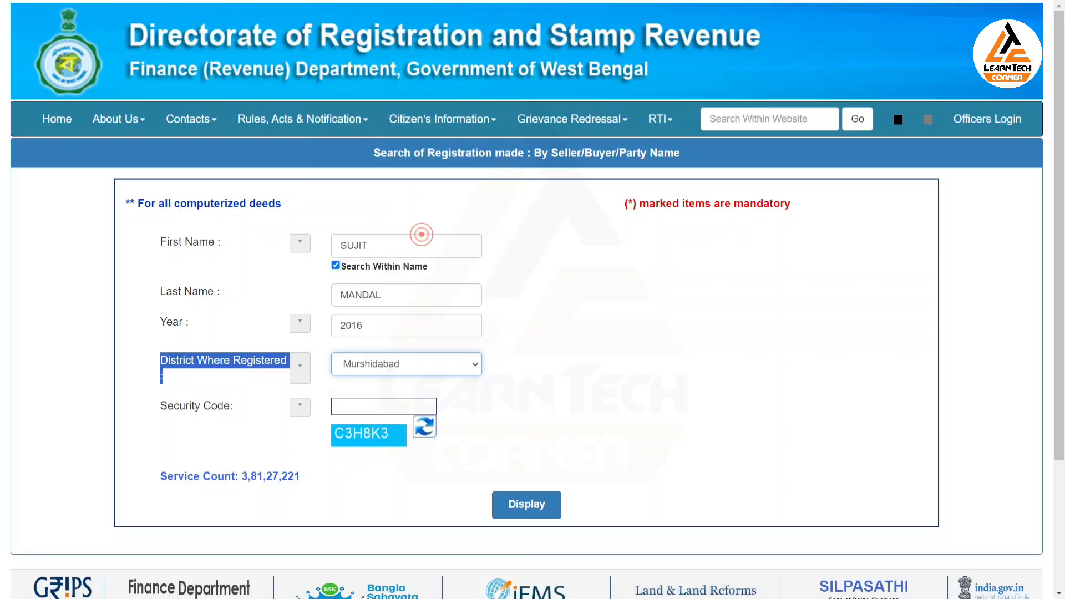
pyautogui.click(439, 384)
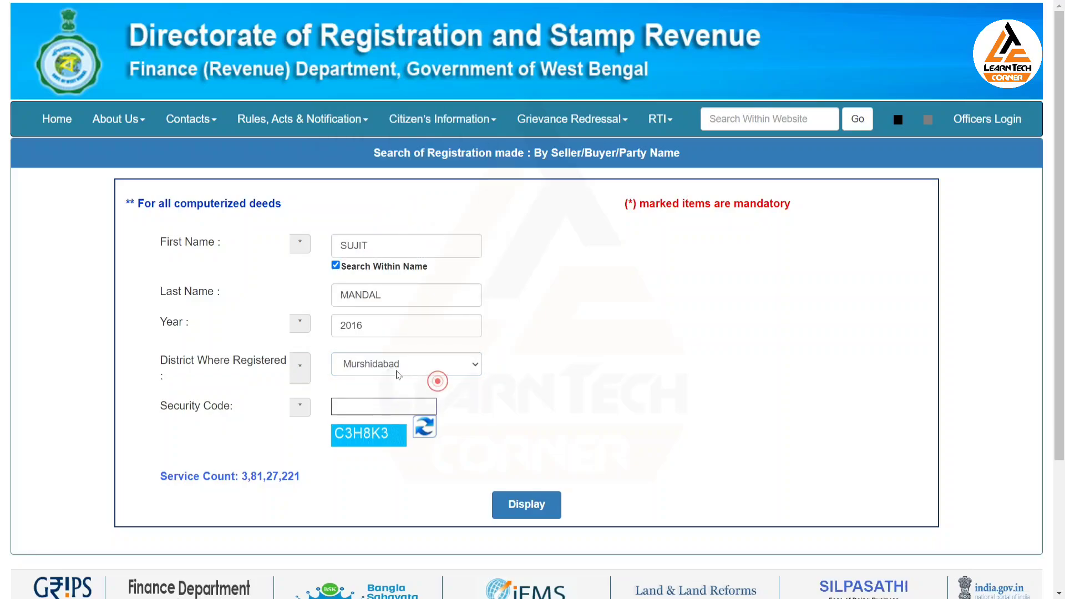
# Fill in the security code shown below its field and display the matching deeds.
pyautogui.moveTo(142, 411); pyautogui.dragTo(243, 411)
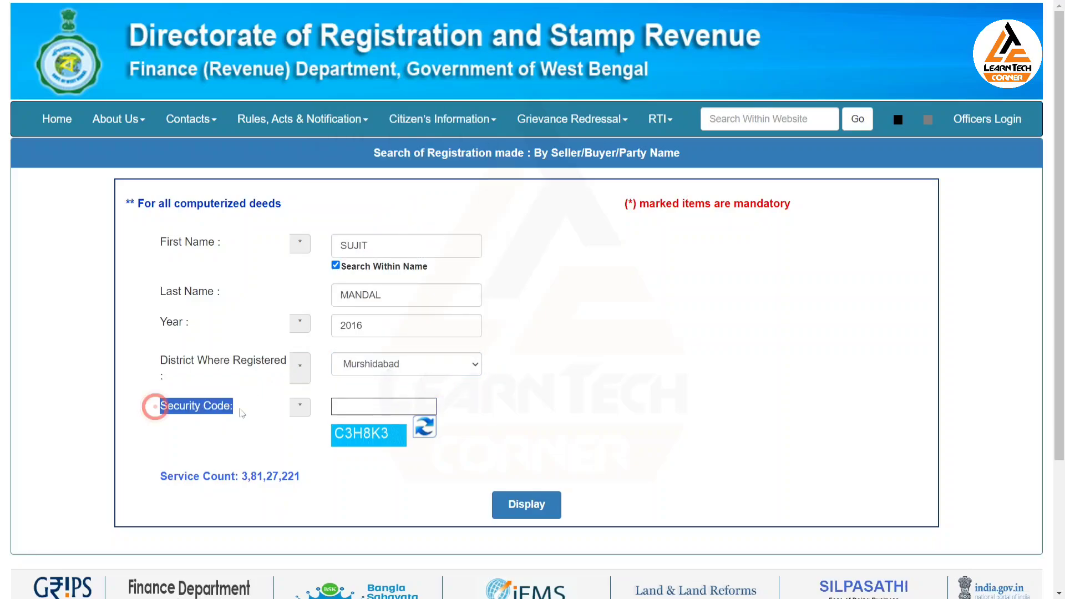
pyautogui.click(383, 407)
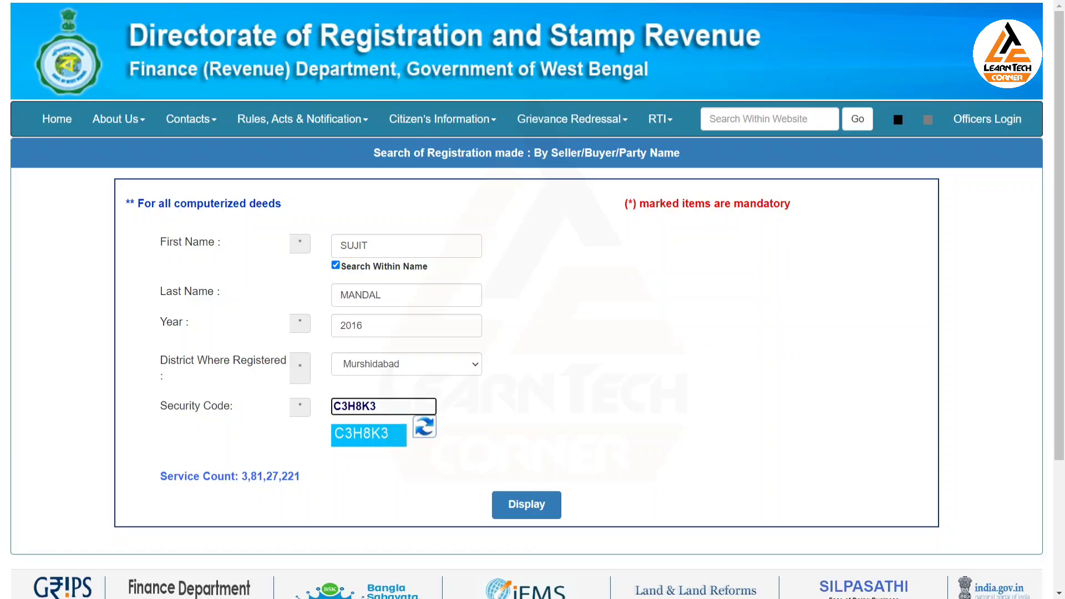
pyautogui.click(536, 508)
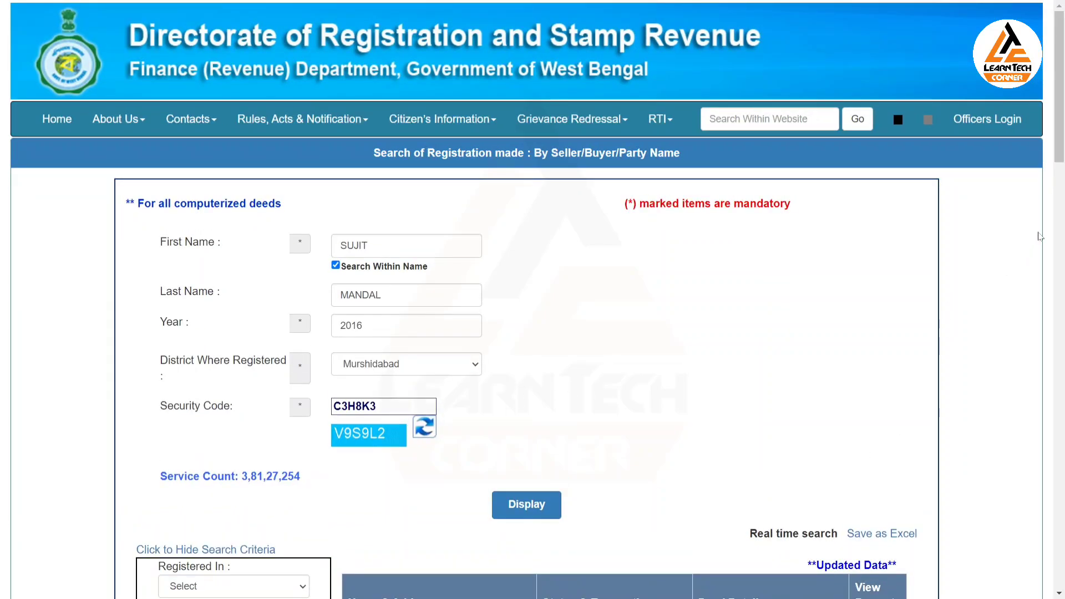
# Review the registration office and major transaction type choices available for refining the deed results, leaving both filters unset.
pyautogui.moveTo(1059, 150); pyautogui.dragTo(1063, 269)
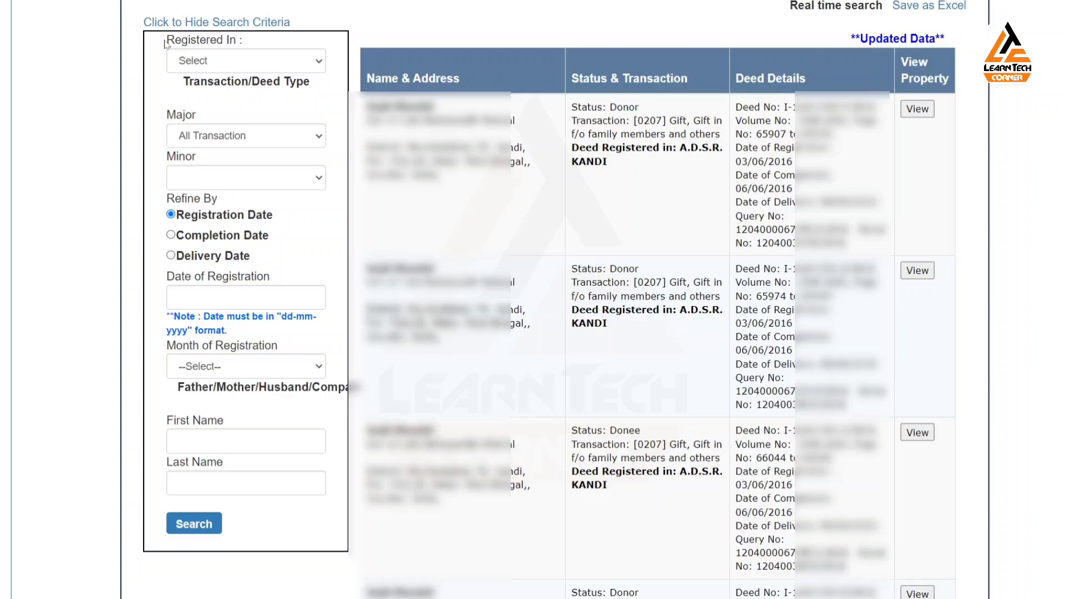
pyautogui.moveTo(165, 42); pyautogui.dragTo(261, 50)
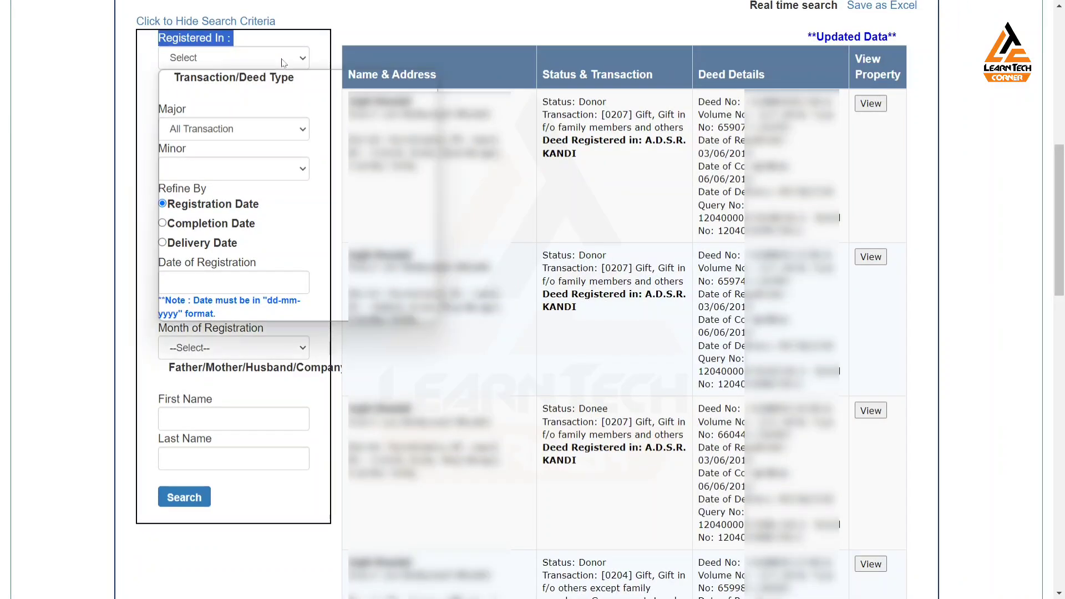
pyautogui.click(284, 57)
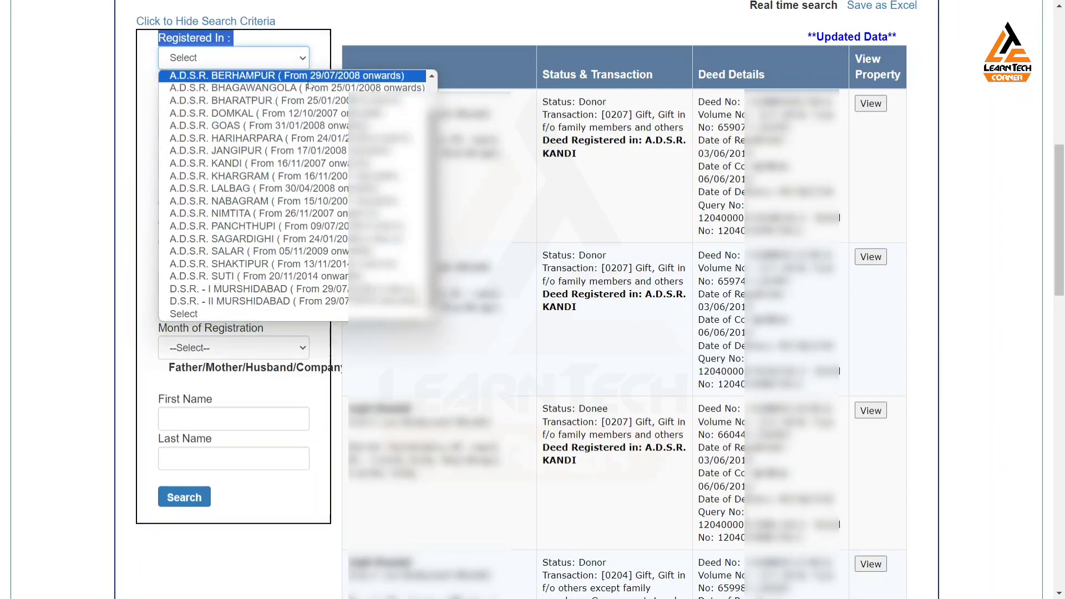
pyautogui.click(352, 32)
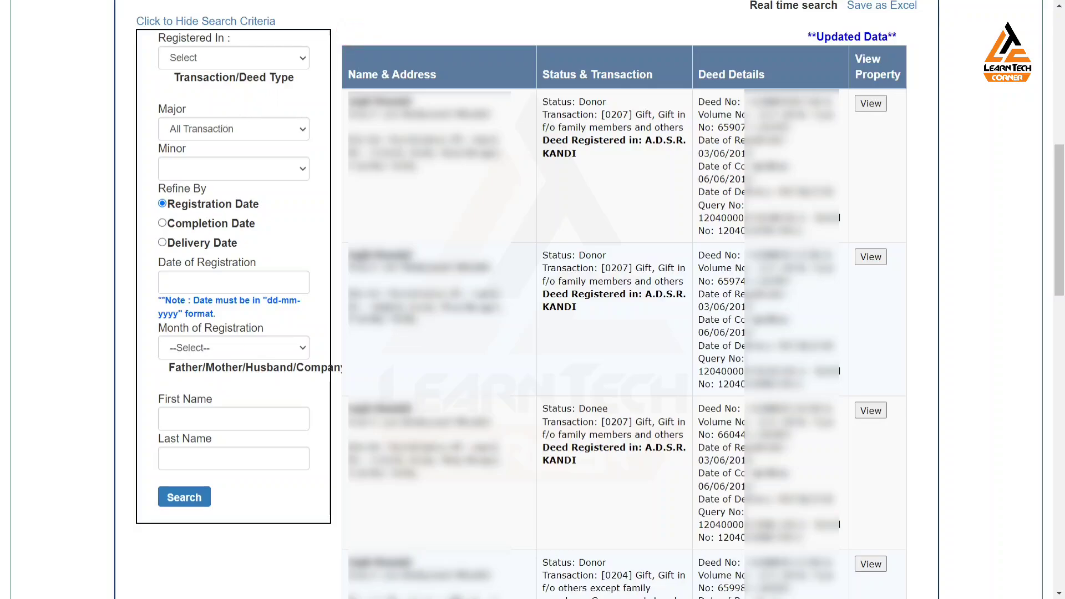
pyautogui.click(192, 129)
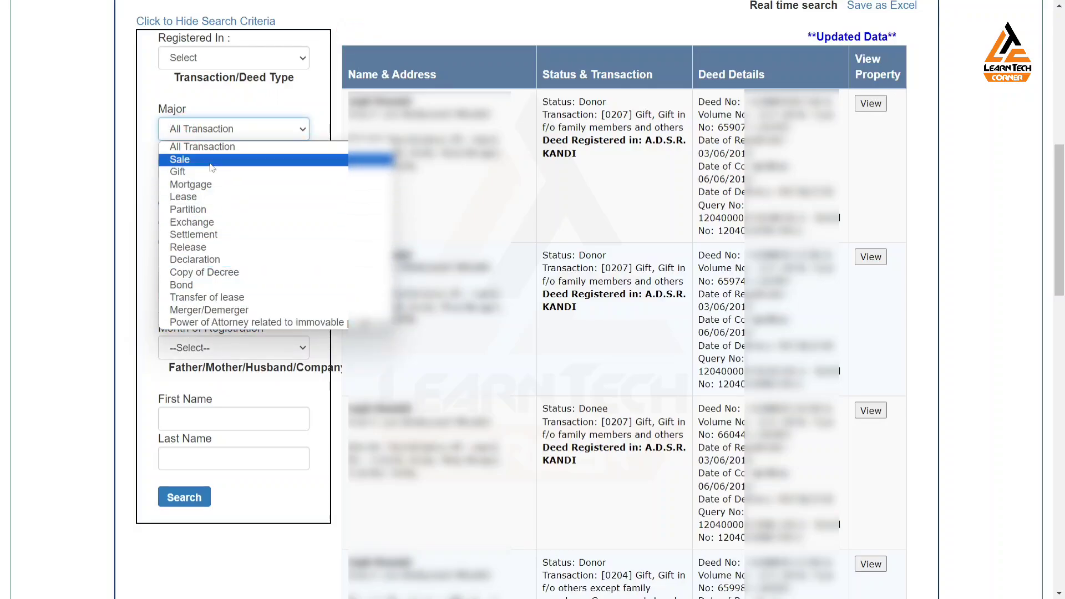
pyautogui.click(140, 191)
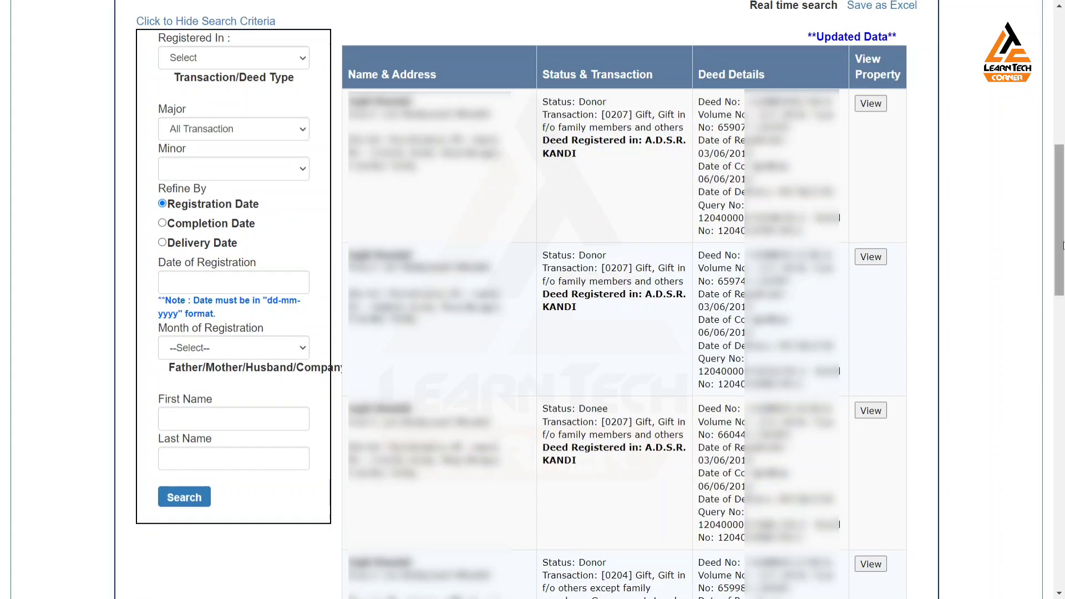
# Look through the listed deeds down to the page links and return to the first record, registered in A.D.S.R. JANGIPUR.
pyautogui.moveTo(1059, 249); pyautogui.dragTo(1062, 372)
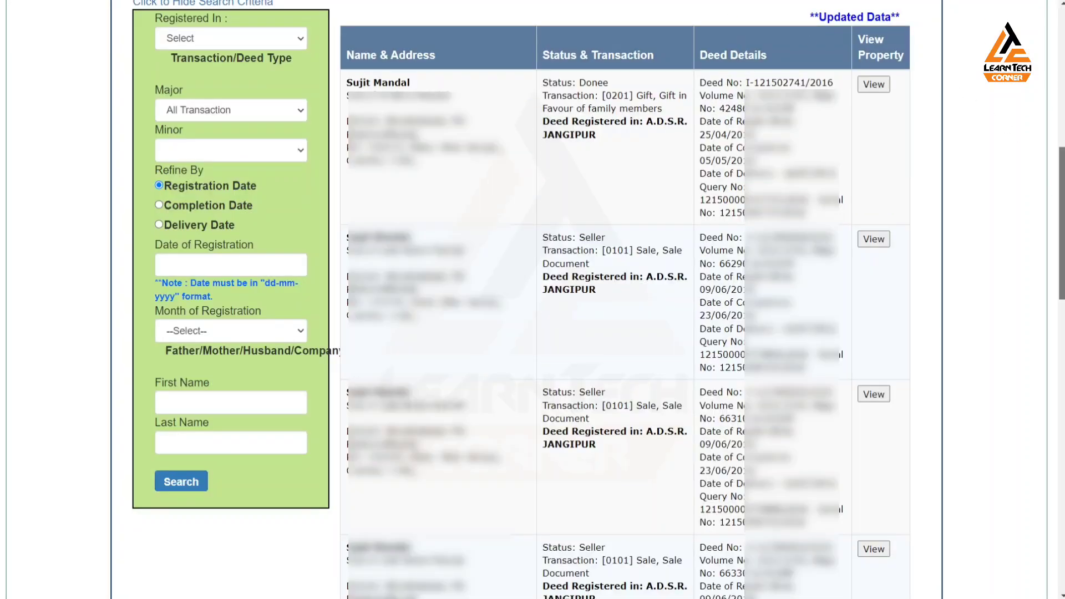
pyautogui.moveTo(1061, 222); pyautogui.dragTo(1061, 216)
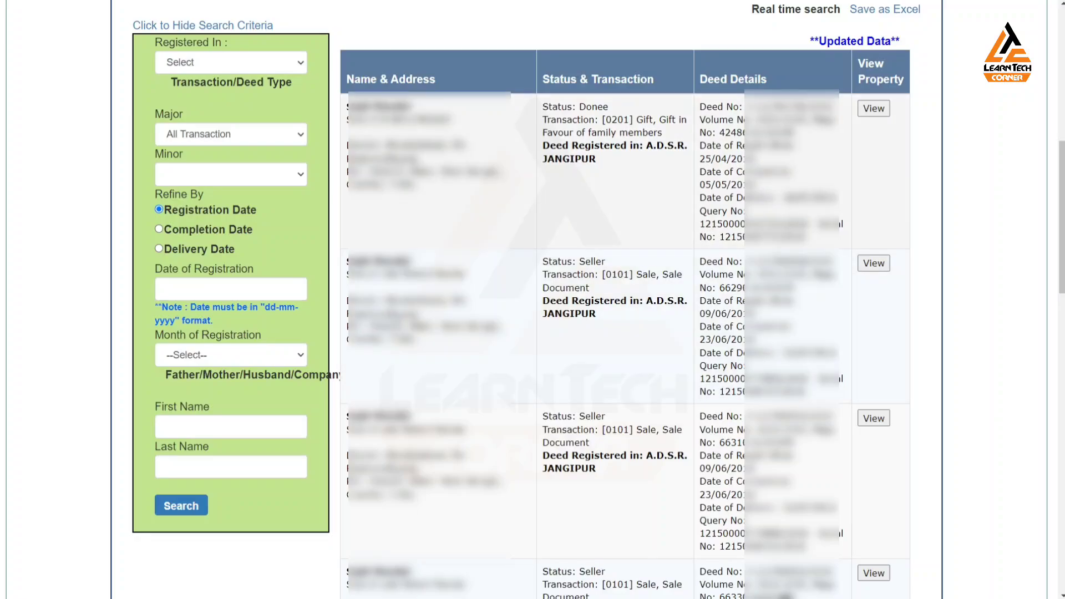
pyautogui.moveTo(804, 106); pyautogui.dragTo(778, 107)
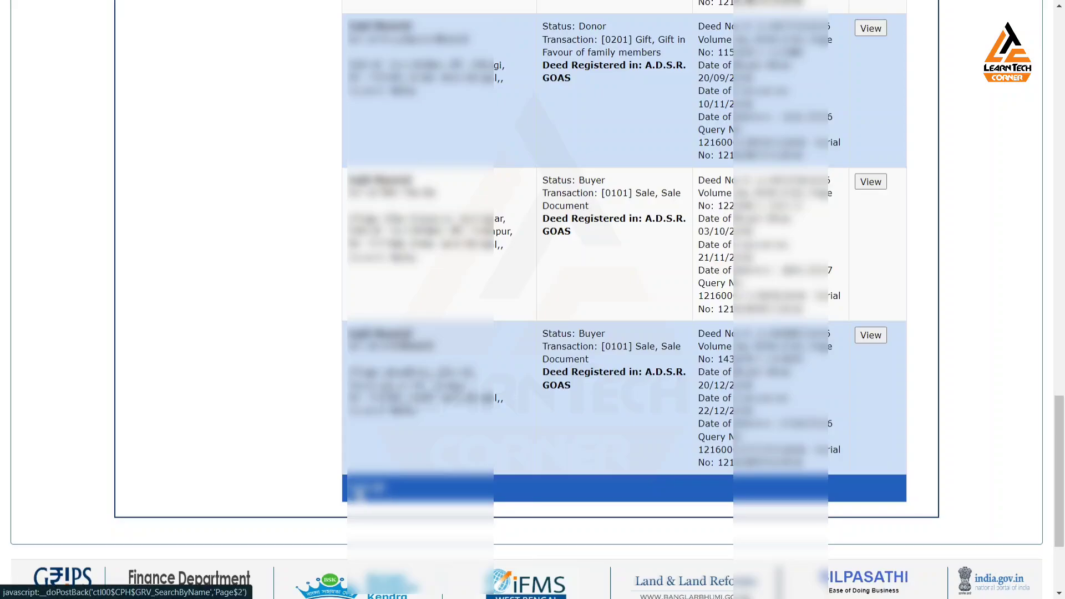
pyautogui.click(360, 490)
pyautogui.scroll(9, 652, 422)
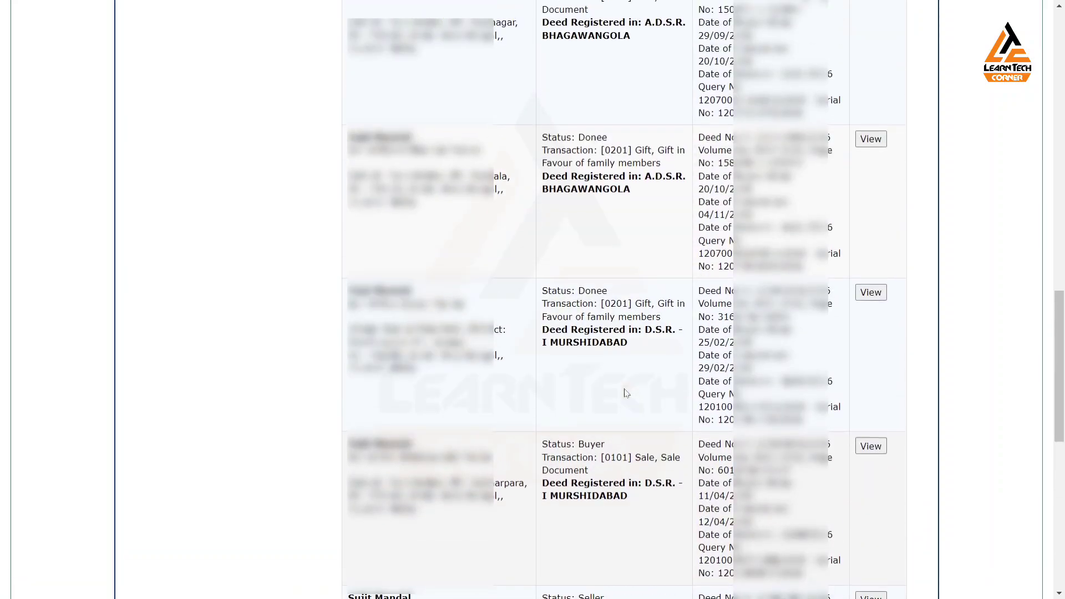
pyautogui.scroll(5, 625, 392)
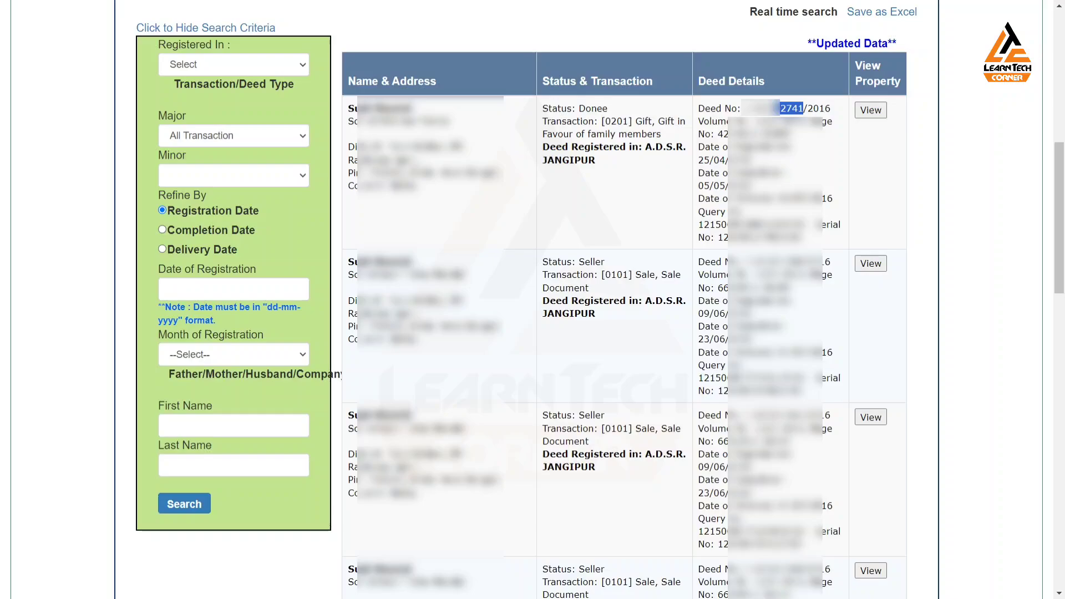
# Examine the first record's party name and address, status and transaction, deed number and year, and remaining deed details.
pyautogui.click(461, 82)
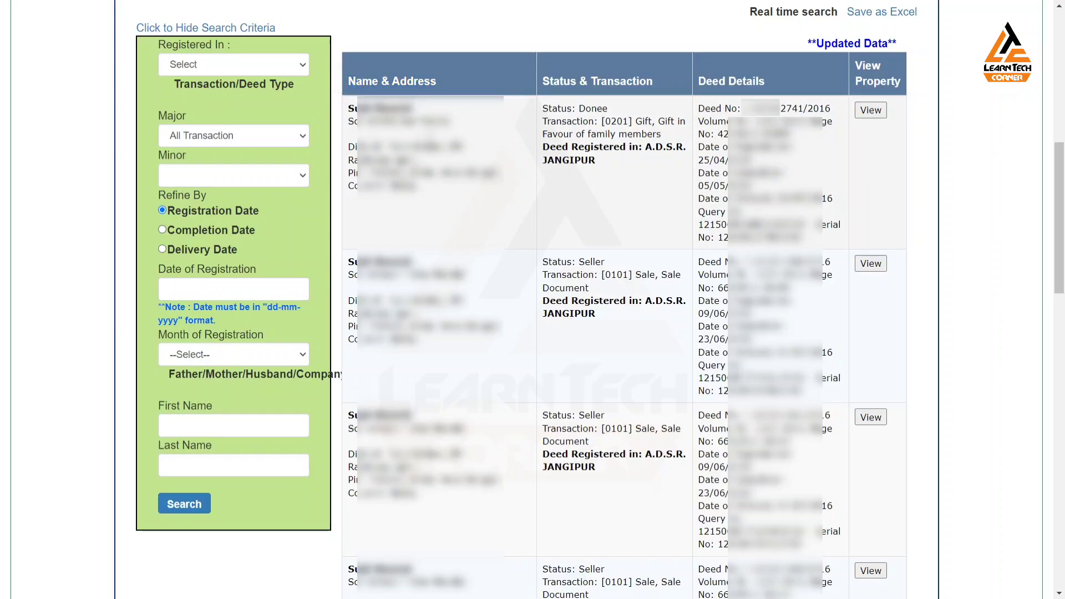
pyautogui.moveTo(348, 107); pyautogui.dragTo(499, 191)
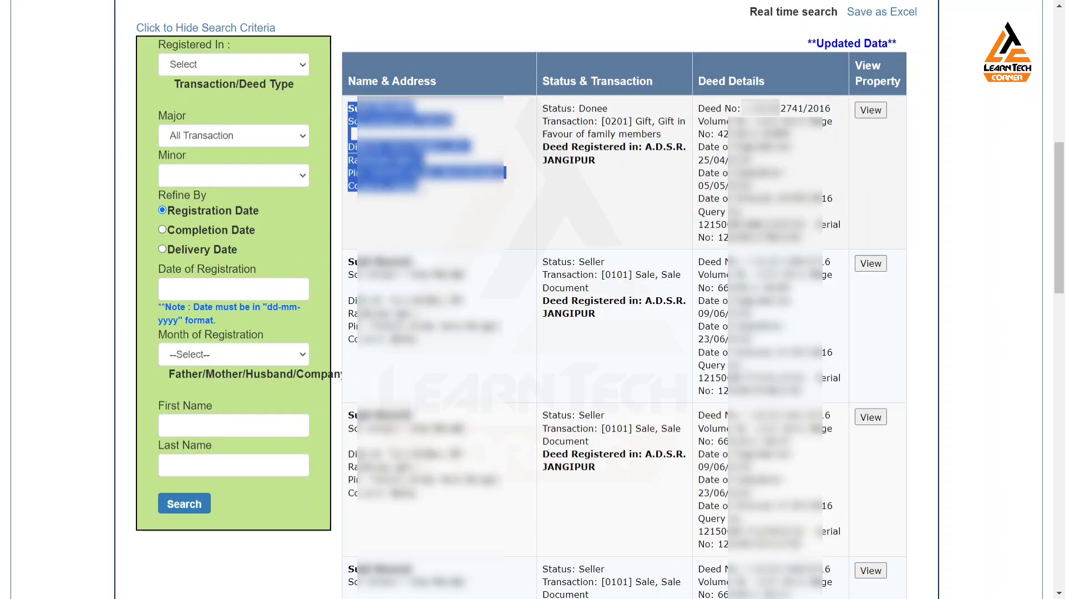
pyautogui.click(440, 201)
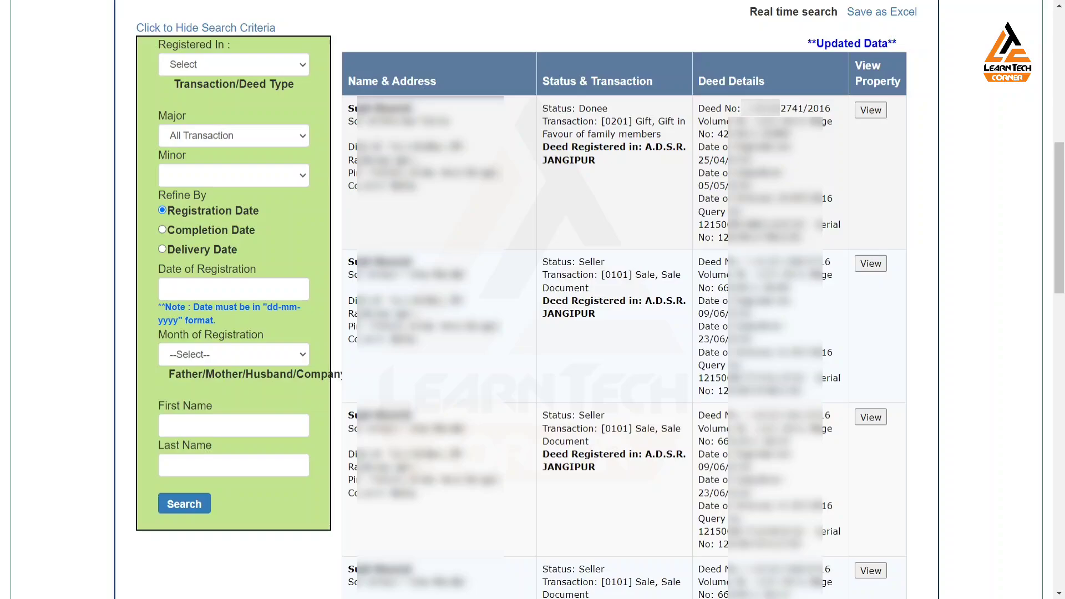
pyautogui.moveTo(542, 105); pyautogui.dragTo(603, 159)
pyautogui.click(603, 160)
pyautogui.moveTo(696, 106); pyautogui.dragTo(830, 109)
pyautogui.click(831, 109)
pyautogui.doubleClick(799, 108)
pyautogui.click(834, 111)
pyautogui.doubleClick(824, 109)
pyautogui.click(811, 132)
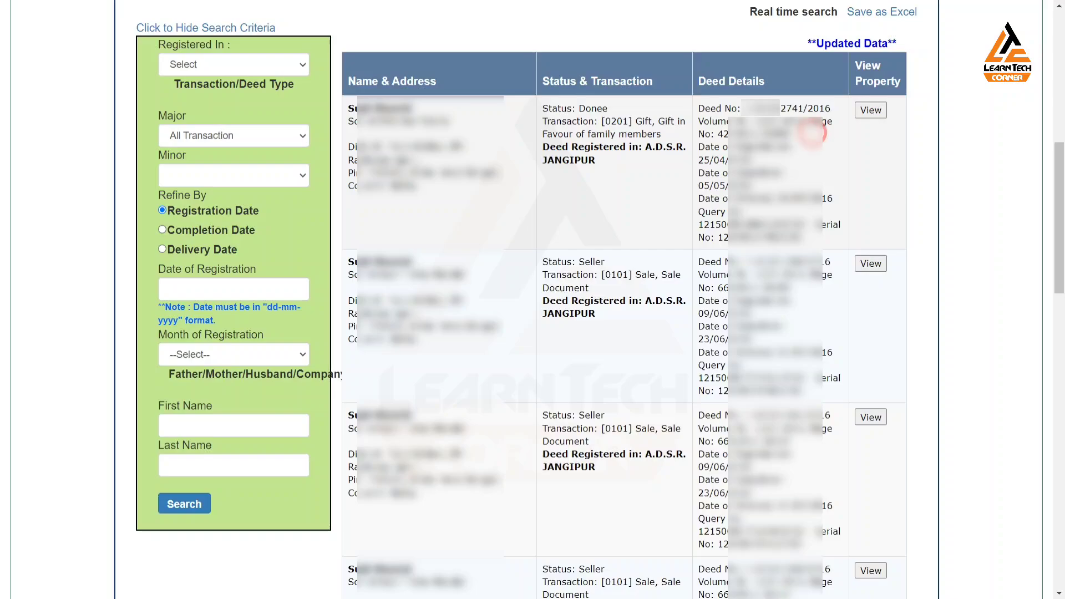
pyautogui.moveTo(697, 121); pyautogui.dragTo(727, 239)
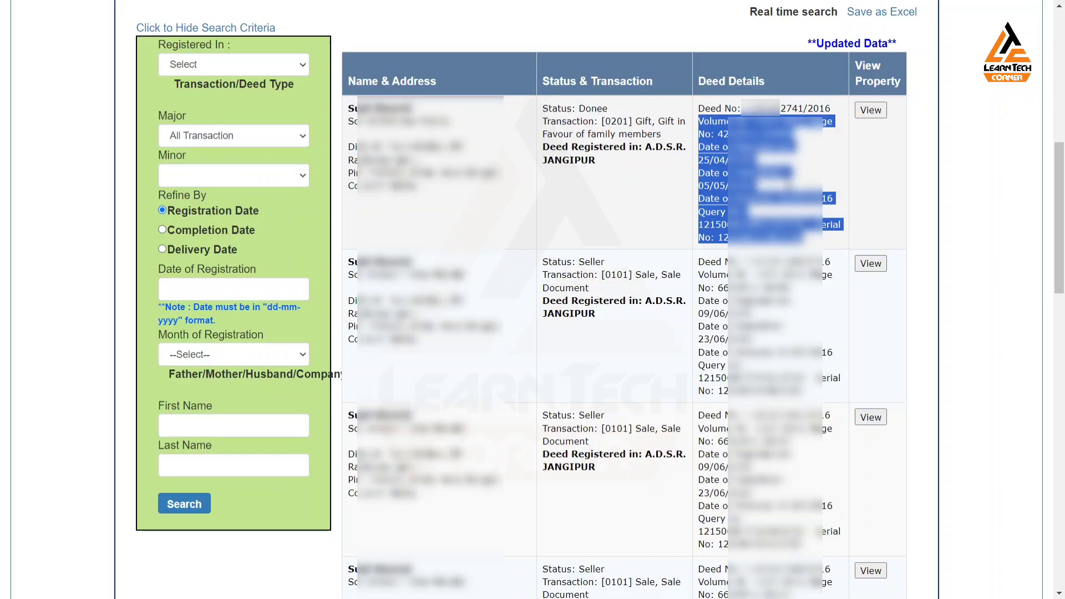
# Open the property details of the first listed deed, the gift registered in A.D.S.R. JANGIPUR.
pyautogui.click(863, 113)
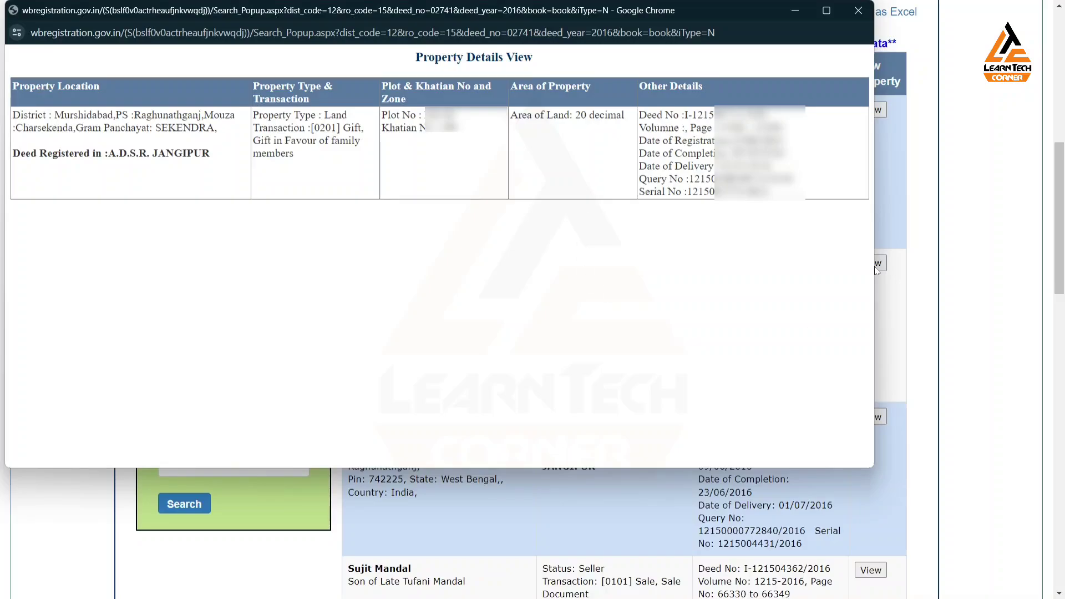
pyautogui.moveTo(411, 47); pyautogui.dragTo(514, 71)
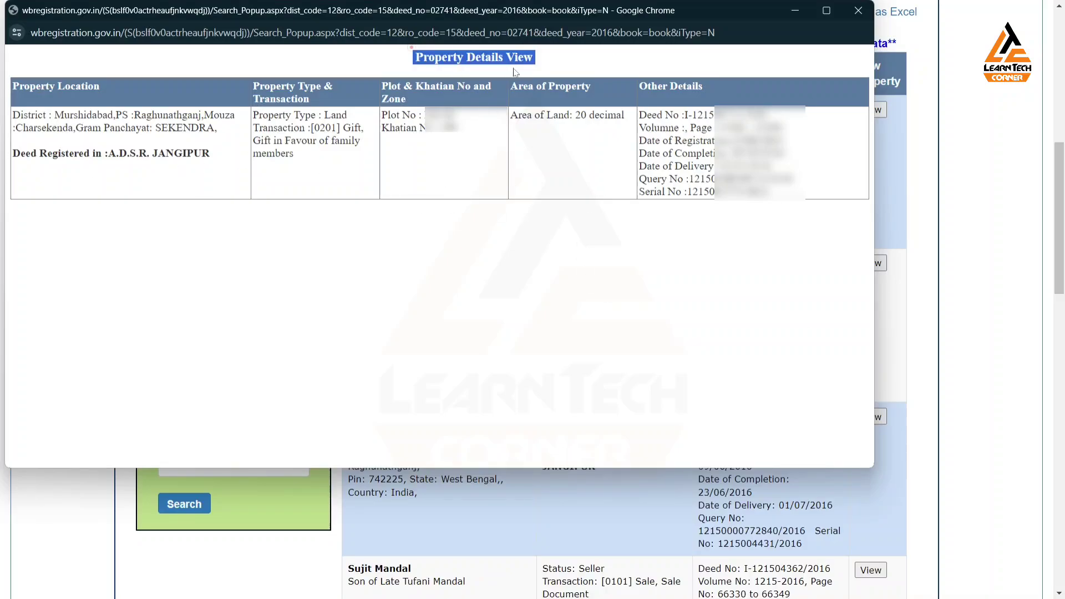